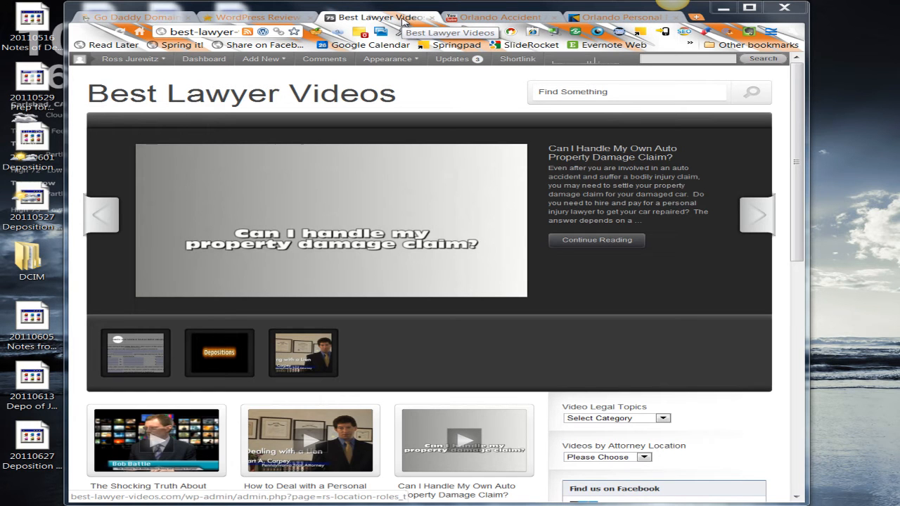
- Review the source material for the post: the YouTube video, the law firm's website and the Word document
click(508, 18)
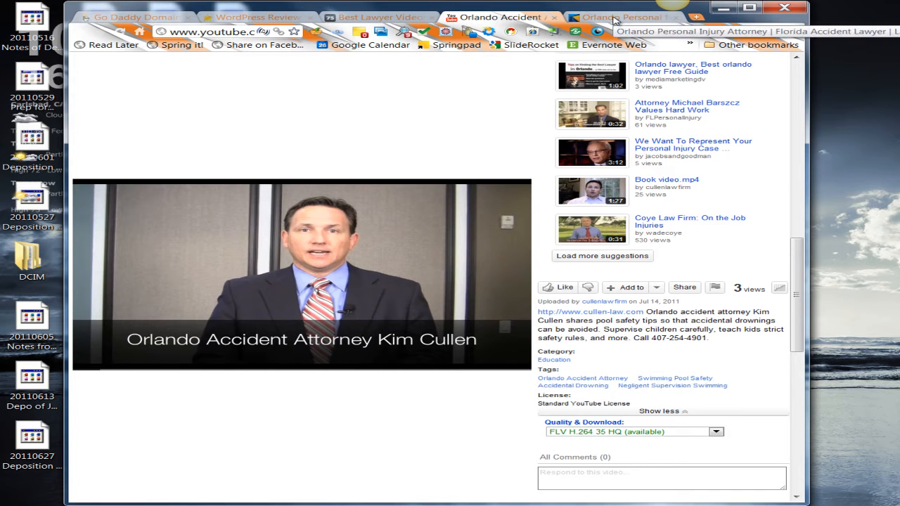
click(614, 19)
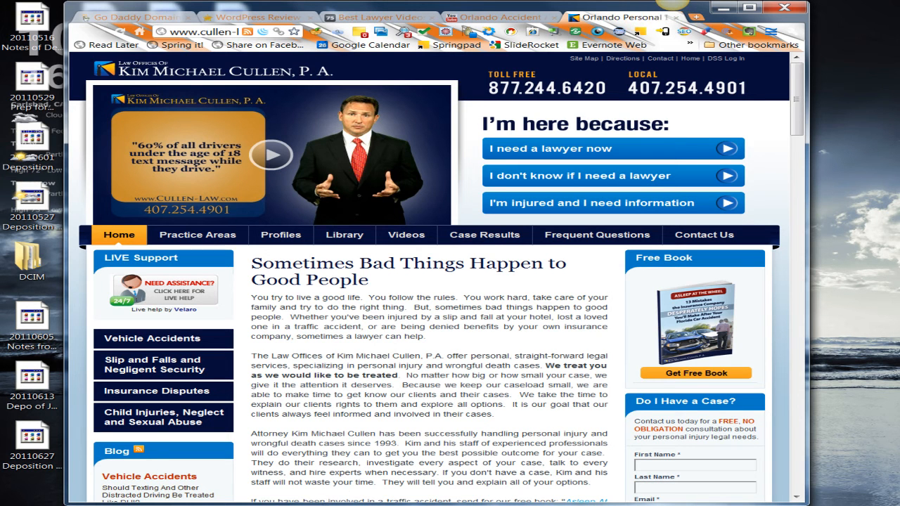
click(268, 504)
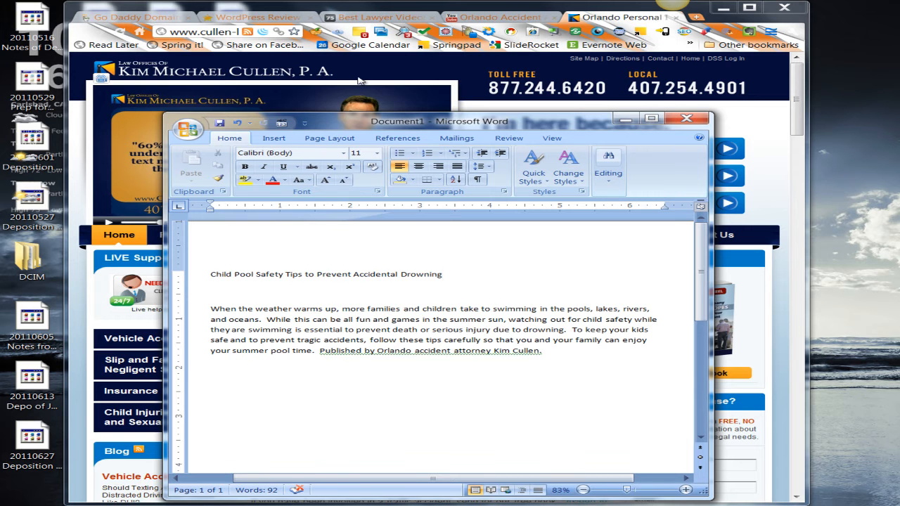
- Start a new post on the Best Lawyer Videos site and look over its form sections
click(406, 24)
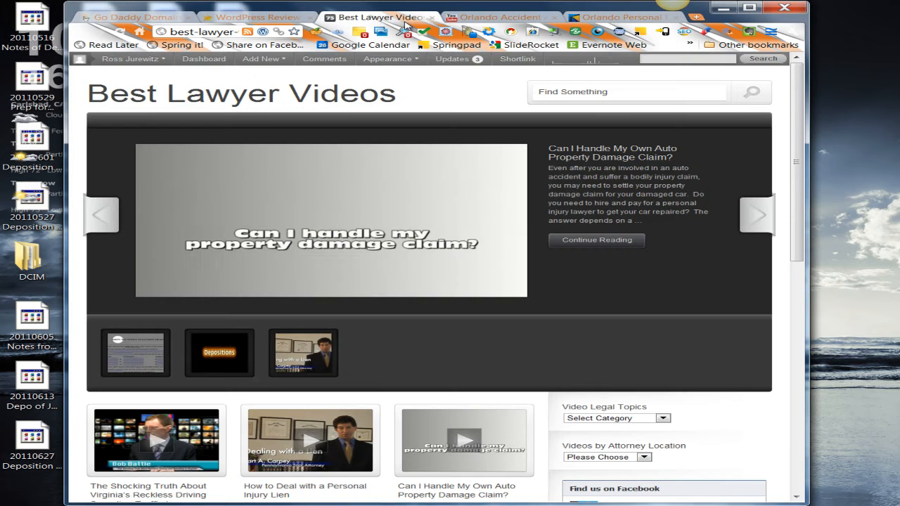
mouse_move(273, 61)
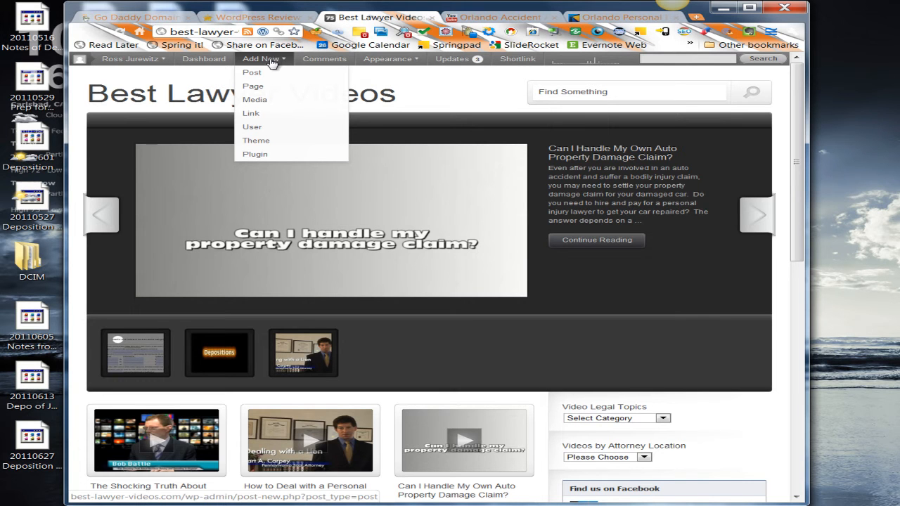
click(268, 75)
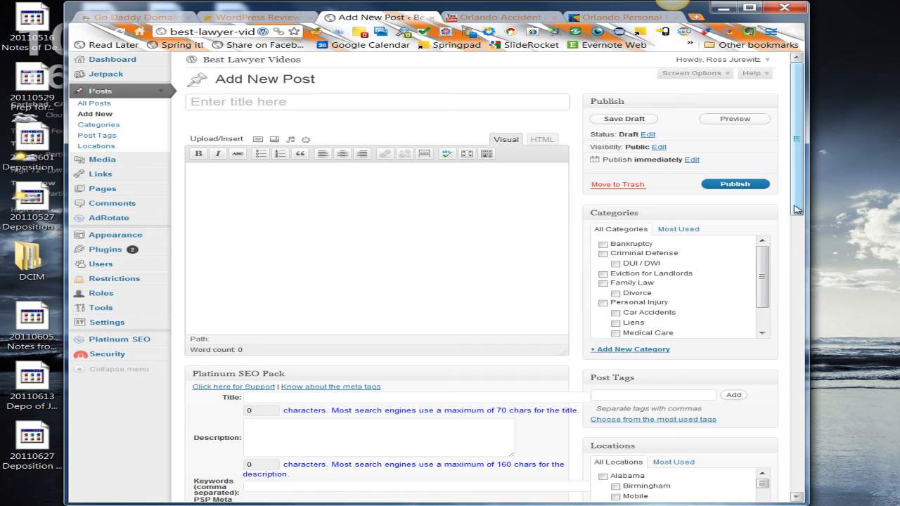
drag(797, 209, 797, 280)
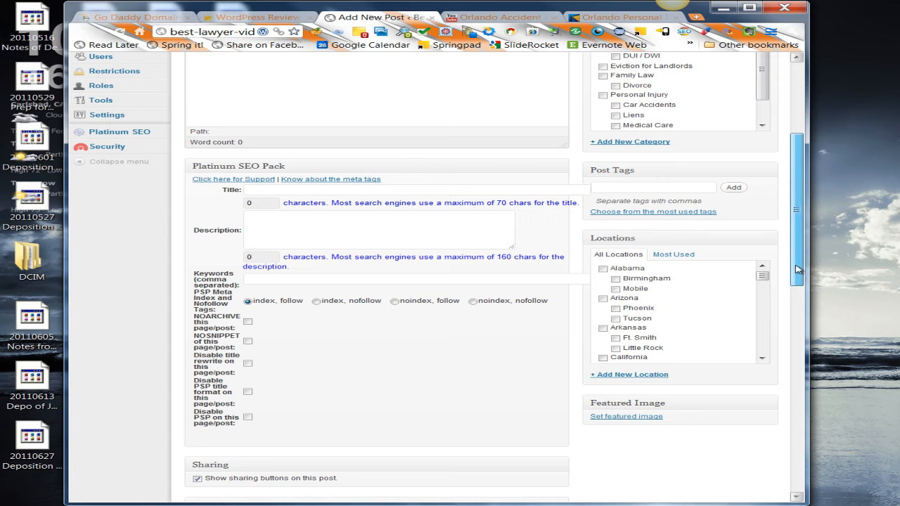
drag(797, 269, 799, 189)
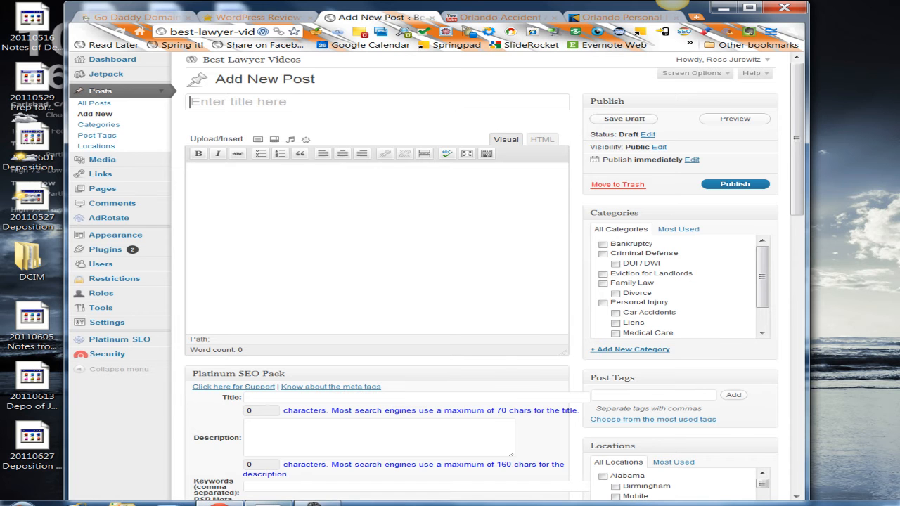
- Copy the heading "Child Pool Safety Tips to Prevent Accidental Drowning" from the Word document into the post title
click(271, 503)
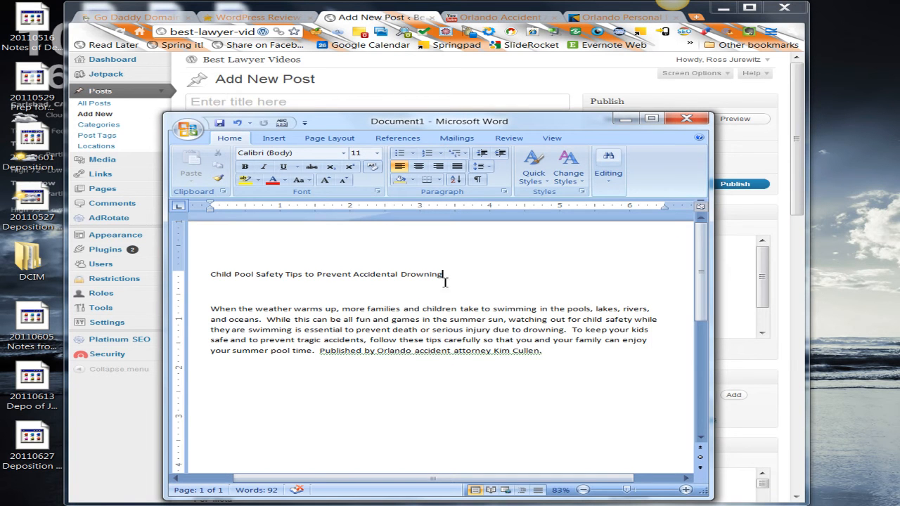
drag(443, 275, 223, 275)
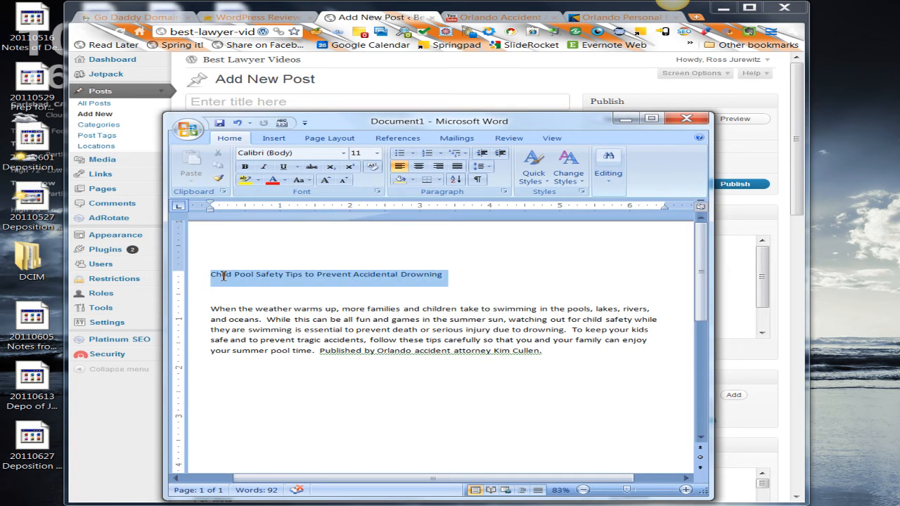
key(ctrl+c)
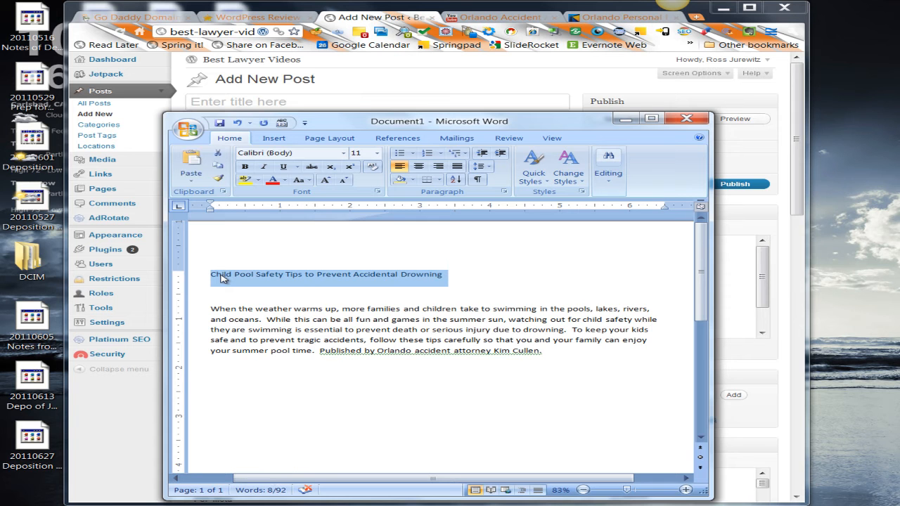
click(358, 101)
key(ctrl+v)
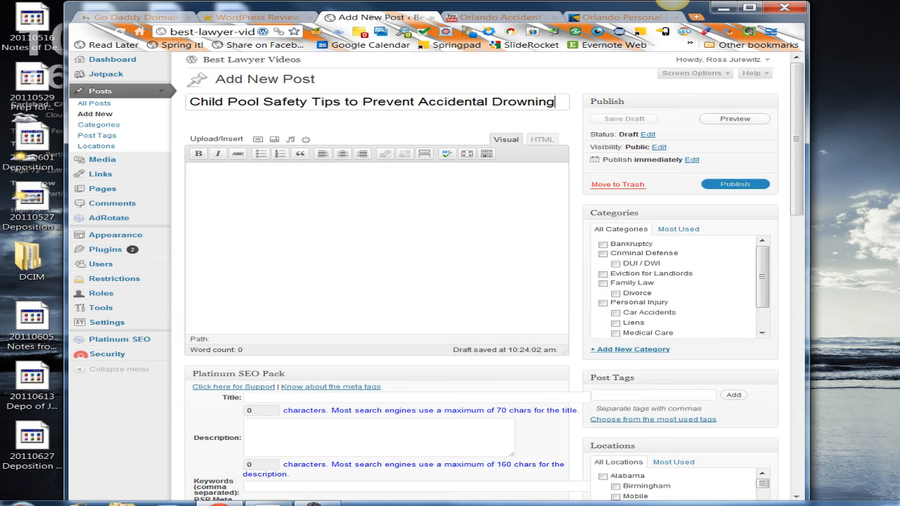
- Copy the body paragraph beginning "When the weather warms up" from the Word document into the post content
key(alt+Tab)
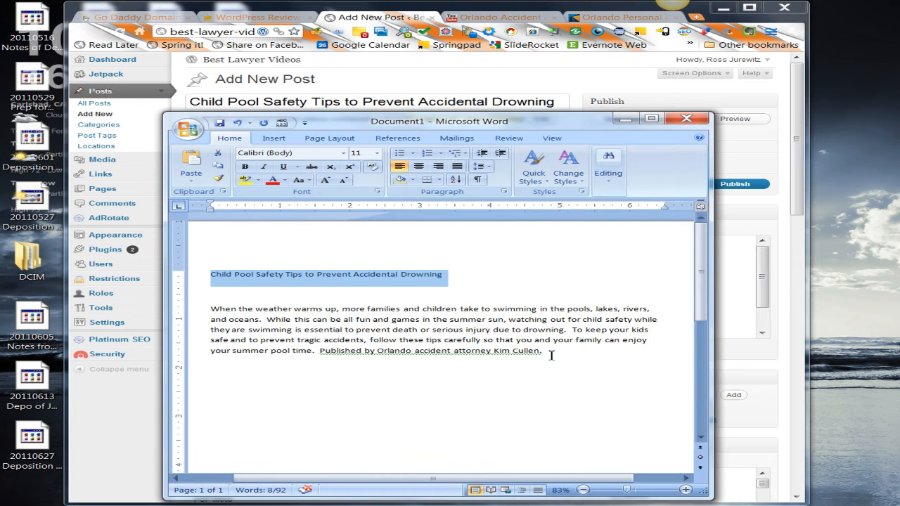
drag(551, 352, 226, 310)
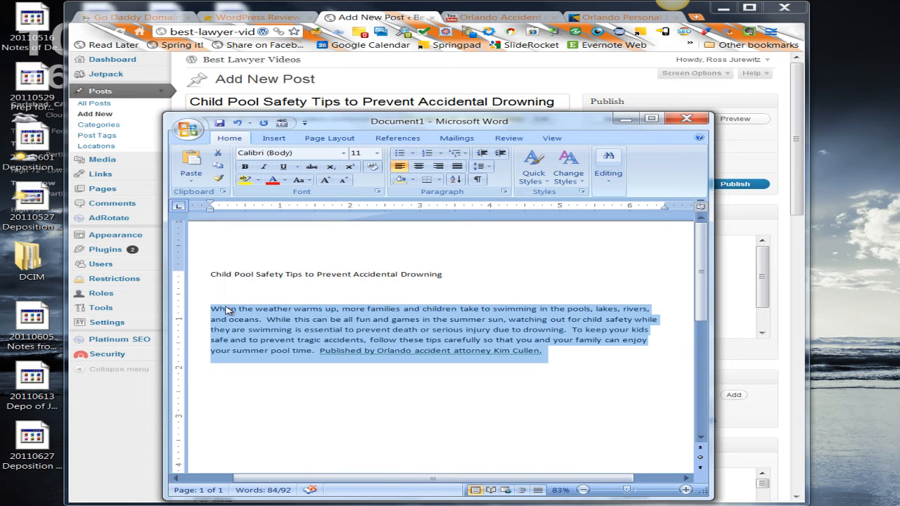
click(537, 78)
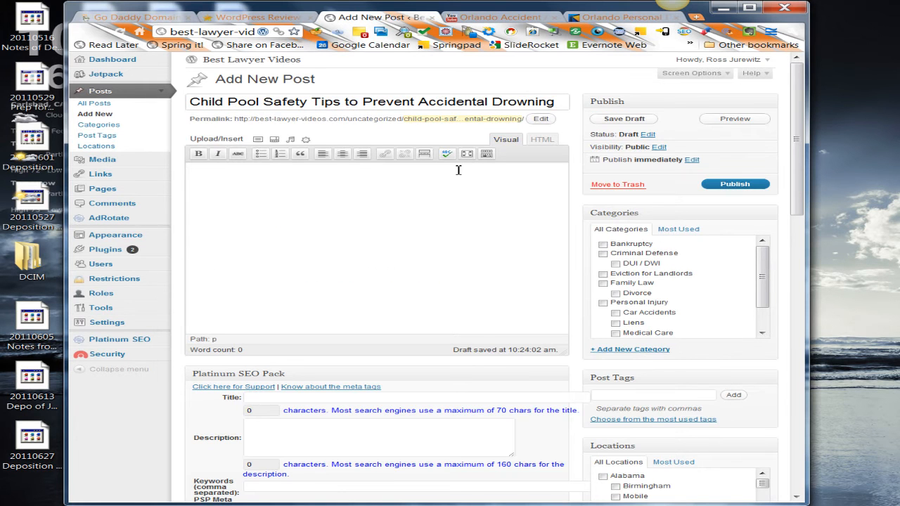
key(ctrl+v)
- Copy the web address of the law firm's homepage and return to the post being written
click(622, 17)
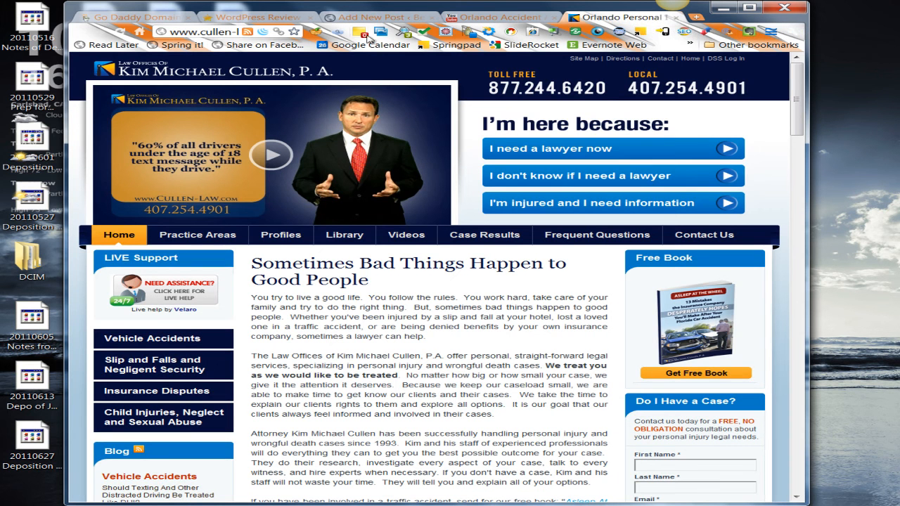
click(215, 33)
right_click(216, 33)
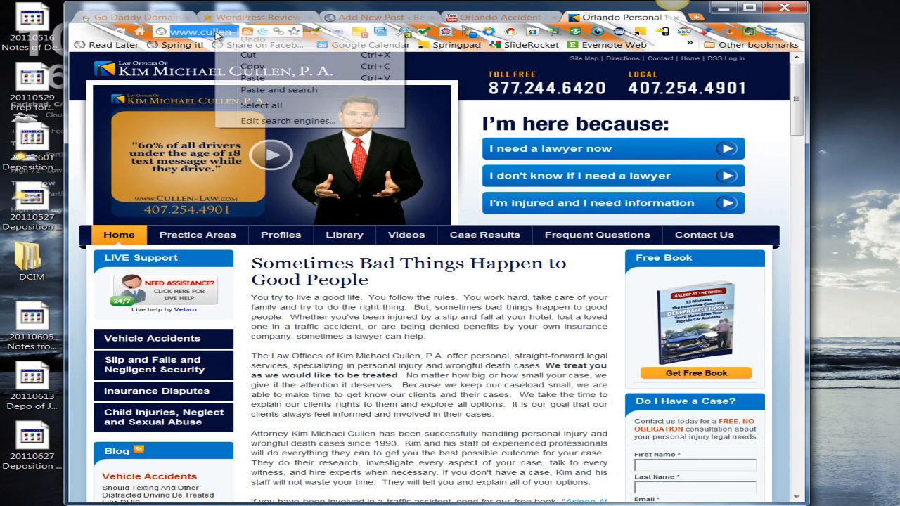
click(253, 67)
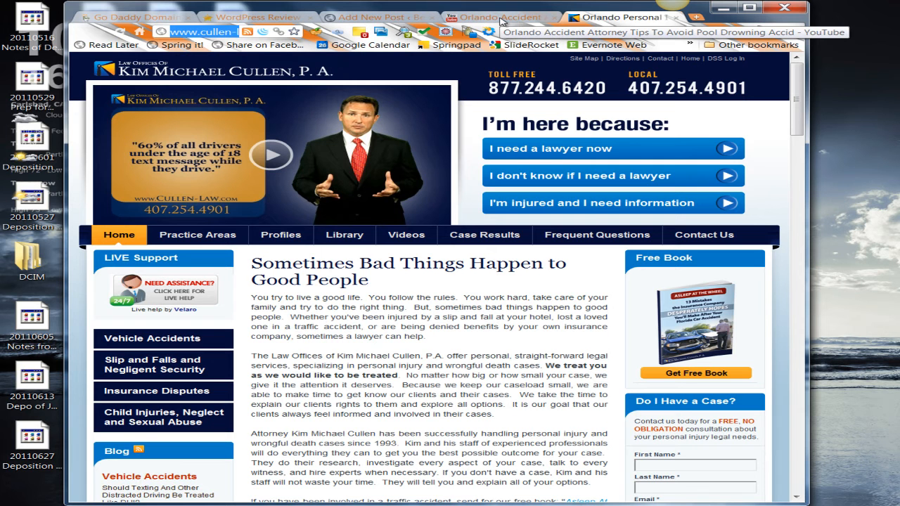
click(391, 17)
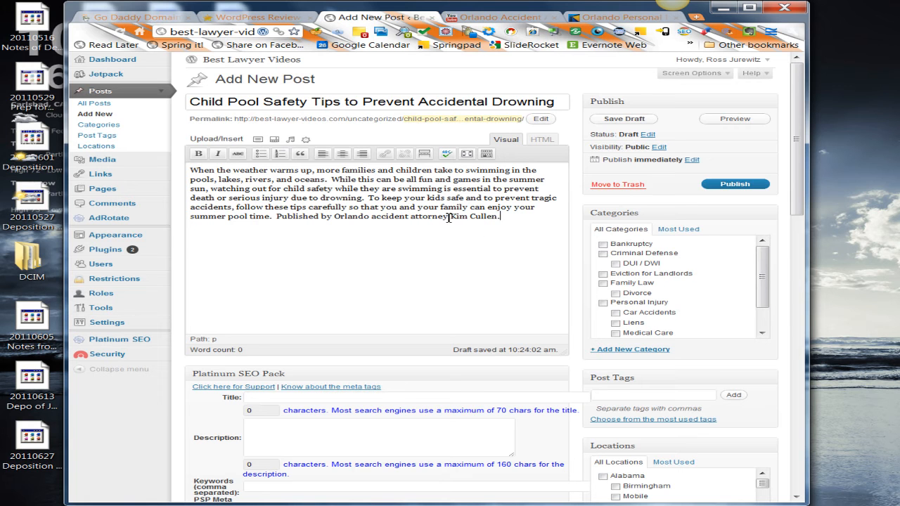
drag(449, 218, 333, 218)
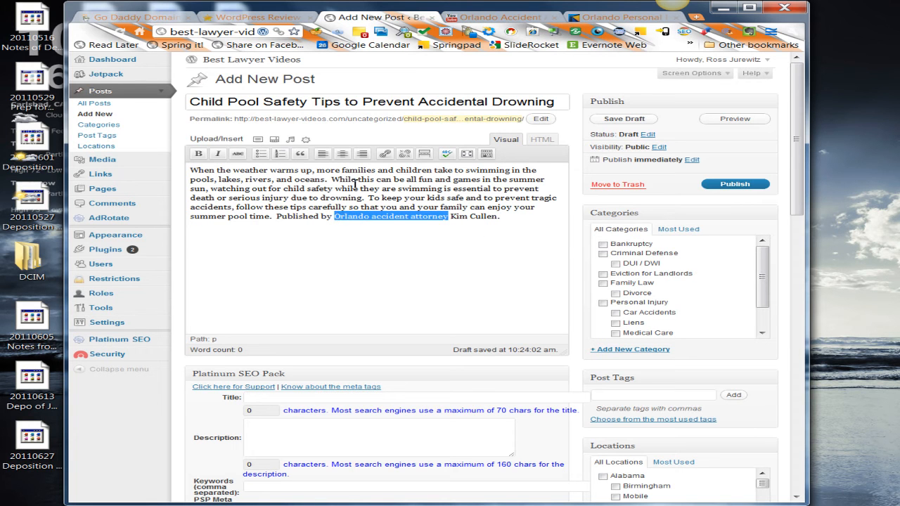
click(385, 154)
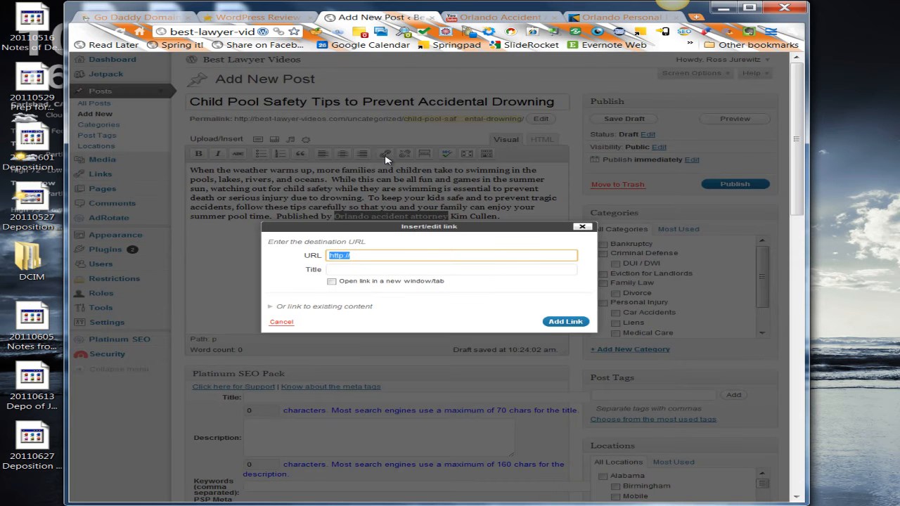
key(ctrl+v)
click(332, 282)
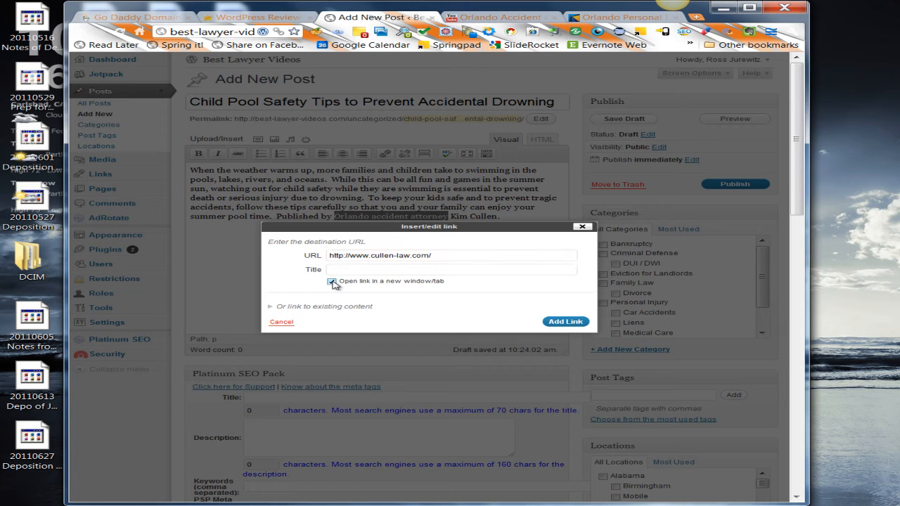
click(566, 322)
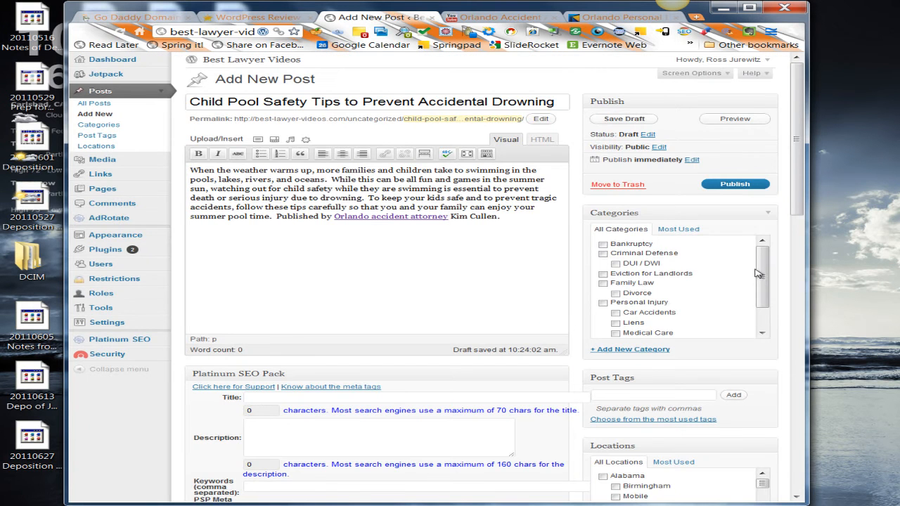
- Assign the post to the Personal Injury category and to the Florida and Orlando locations
drag(763, 270, 763, 290)
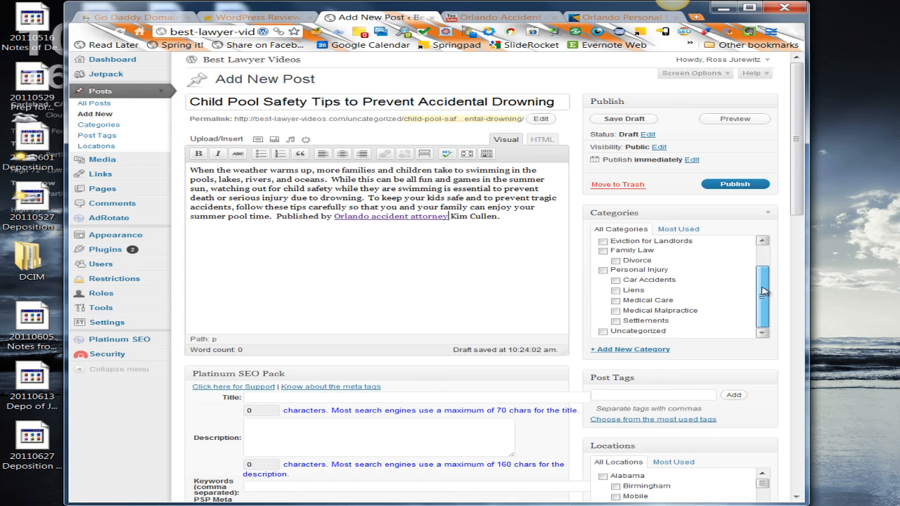
click(603, 270)
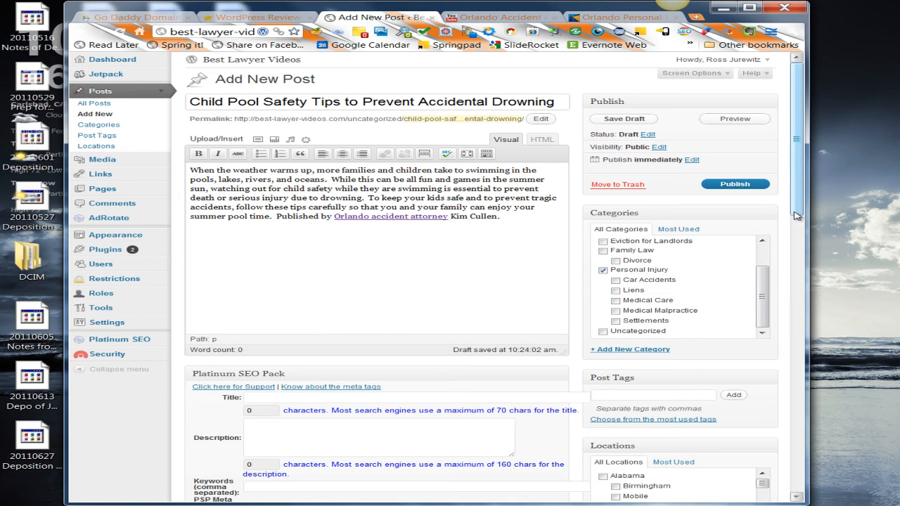
drag(797, 216, 765, 288)
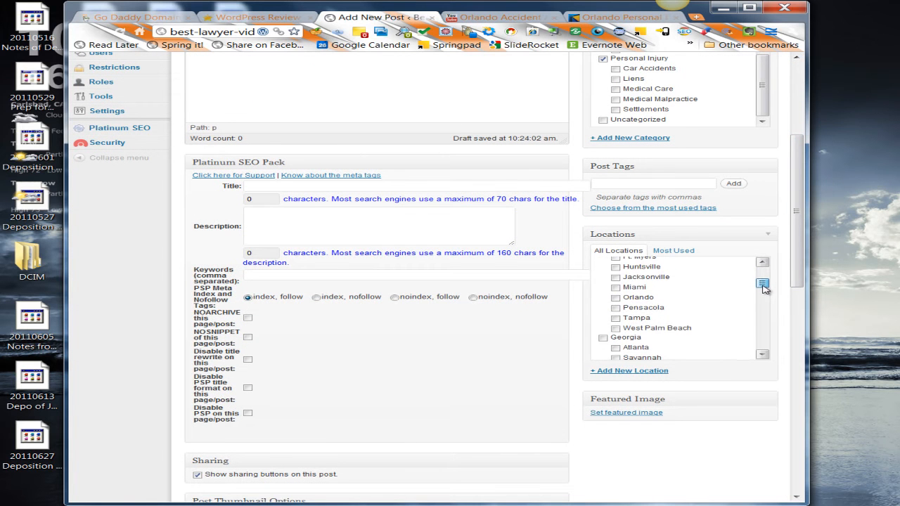
scroll(765, 288, up, 2)
scroll(765, 289, down, 1)
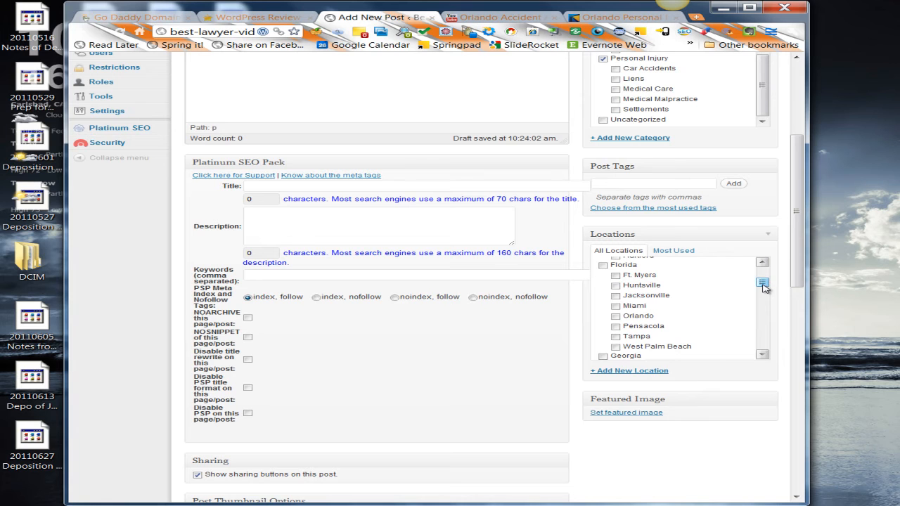
click(604, 266)
click(616, 318)
- Save the YouTube pool safety video's URL as the post's video and check the video preview
drag(798, 279, 798, 383)
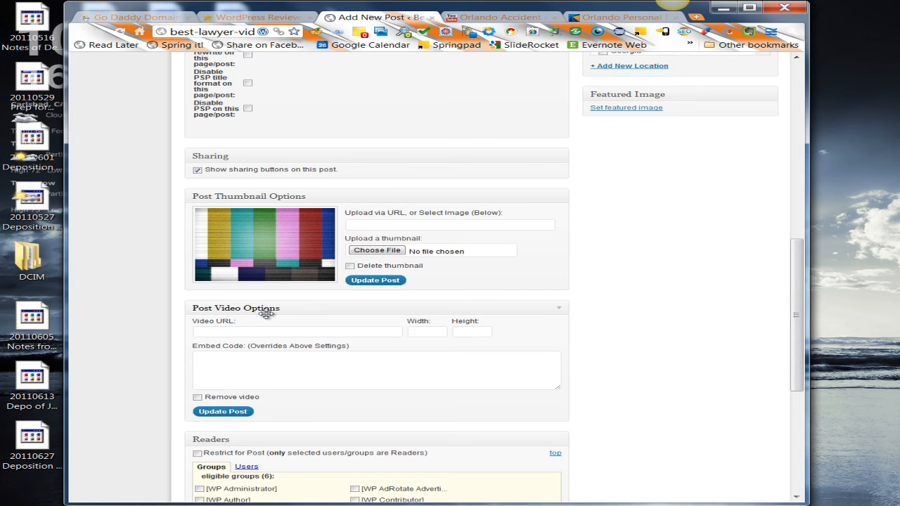
click(513, 17)
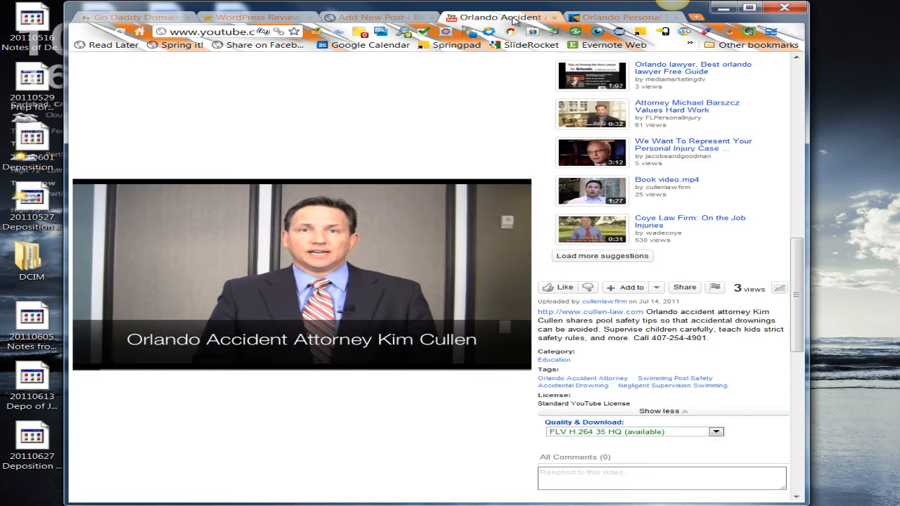
click(231, 33)
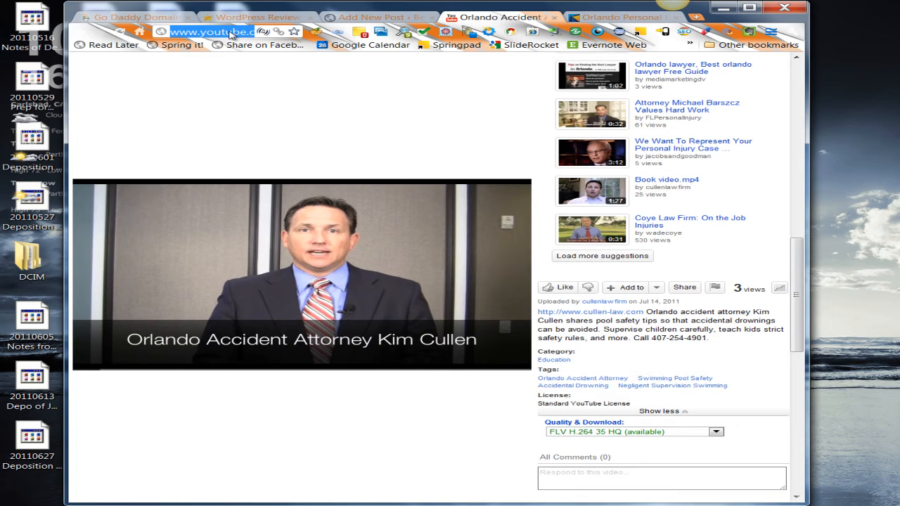
click(378, 17)
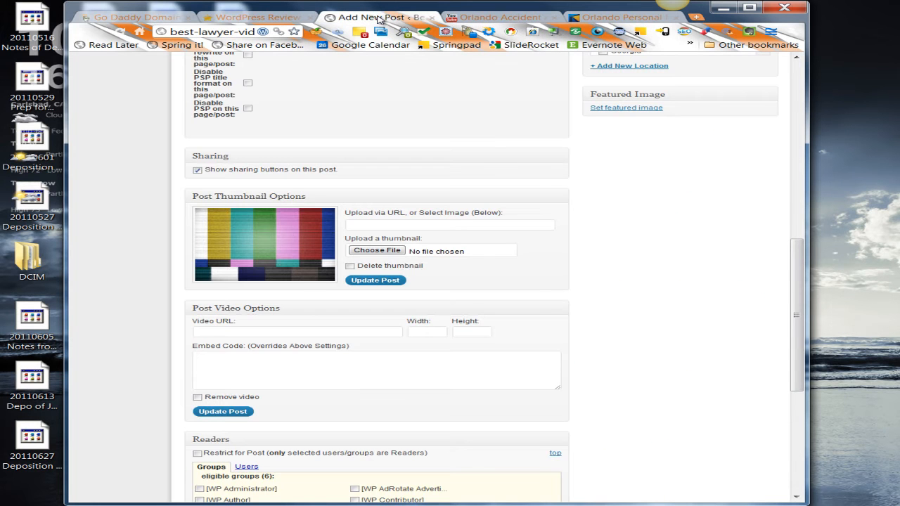
click(270, 332)
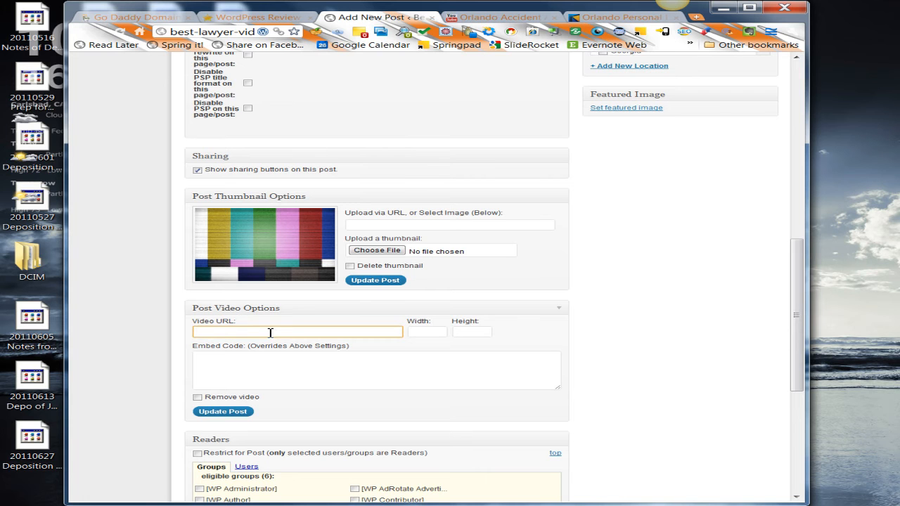
text(http://www.youtube.com/watch?v=G9IGgrwWzjw&feature=feedfbd)
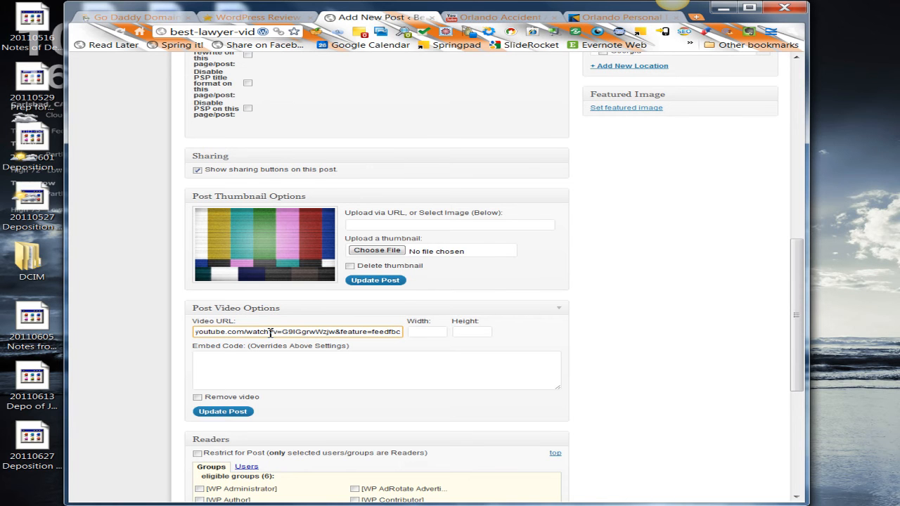
click(227, 414)
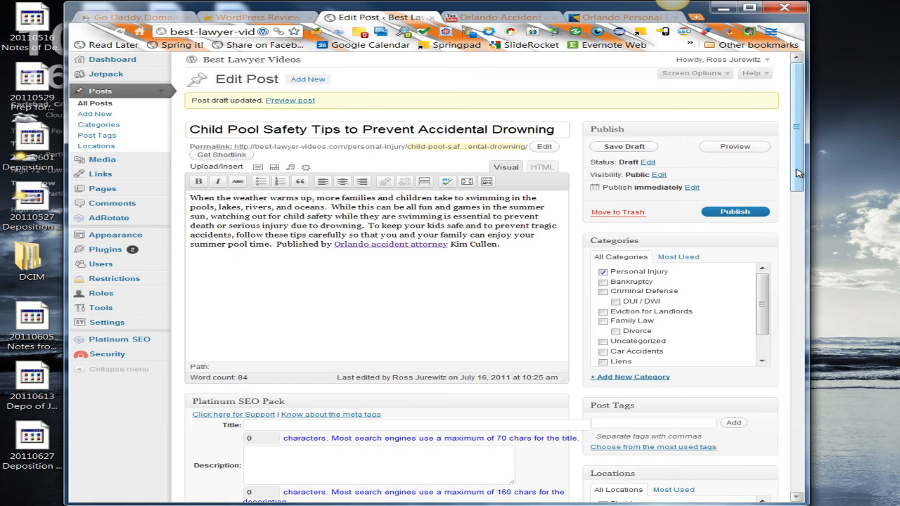
drag(798, 173, 799, 184)
drag(796, 212, 796, 366)
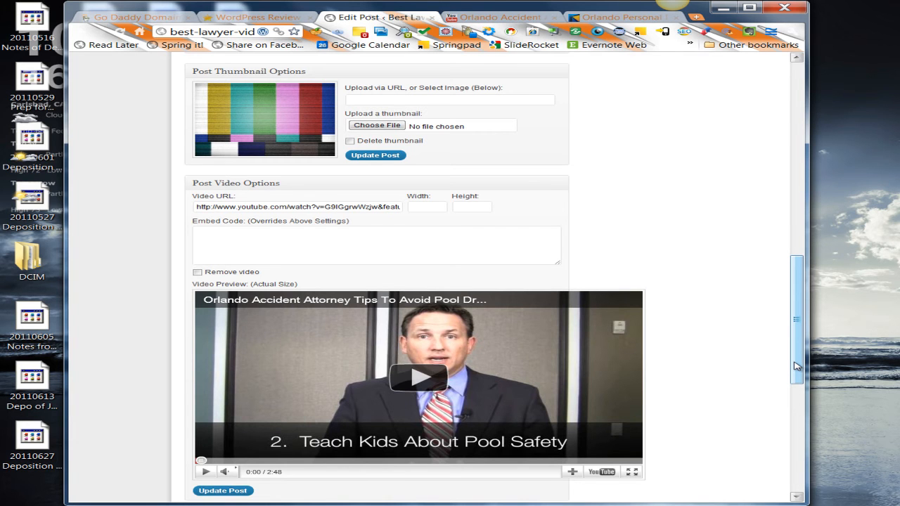
- Switch to the YouTube pool safety video and capture its picture area as a 653 x 348 still image
drag(796, 366, 797, 338)
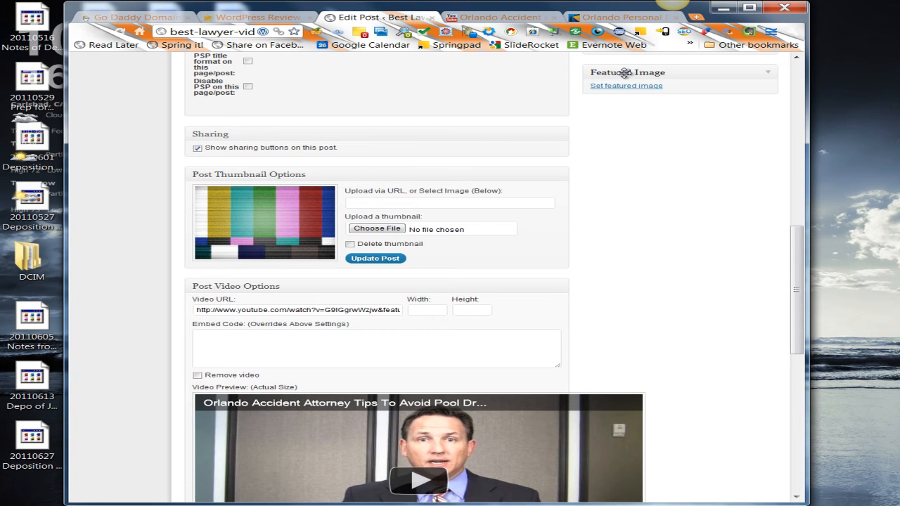
click(520, 18)
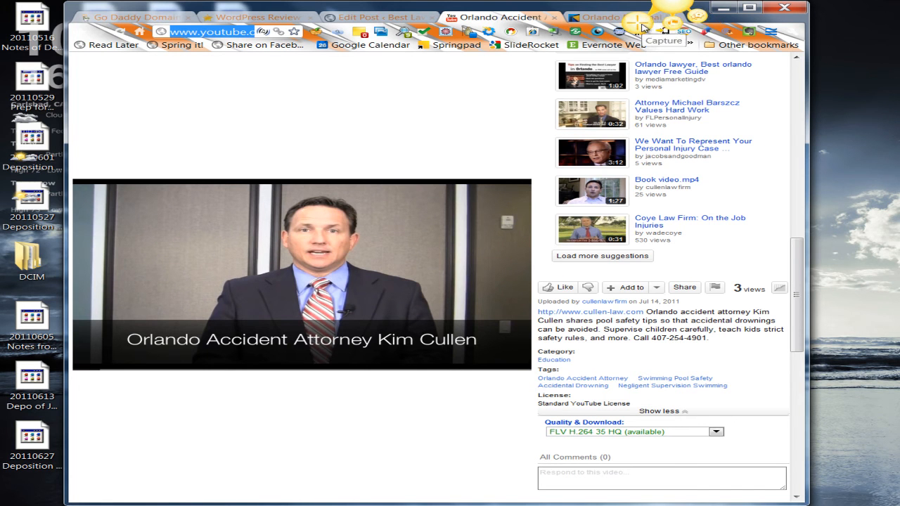
click(642, 28)
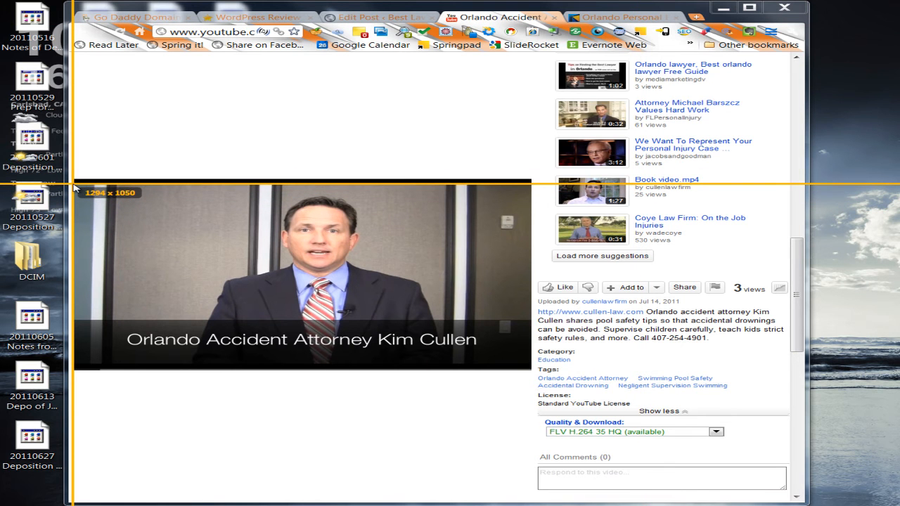
drag(73, 185, 530, 357)
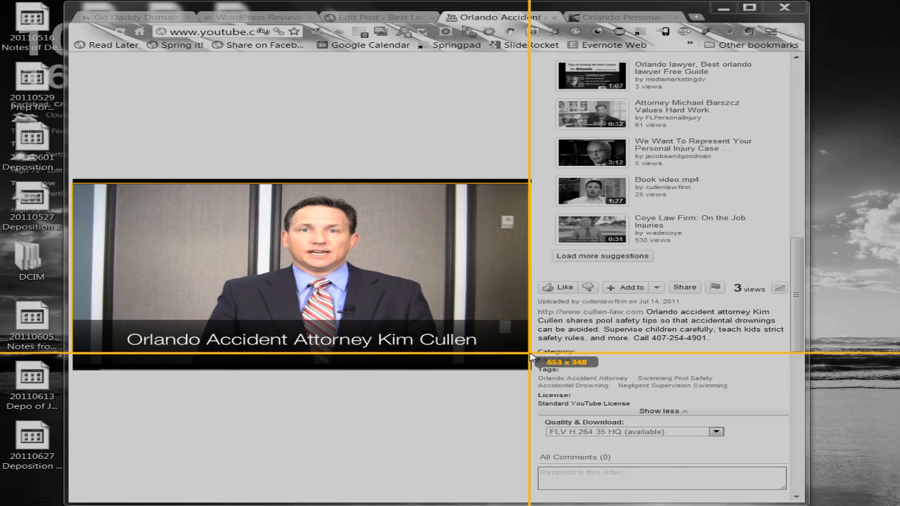
drag(530, 357, 530, 354)
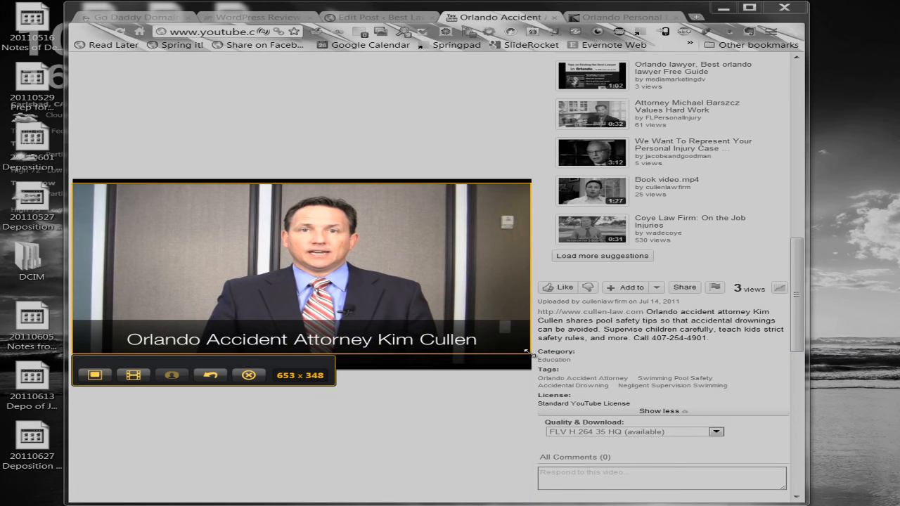
click(95, 376)
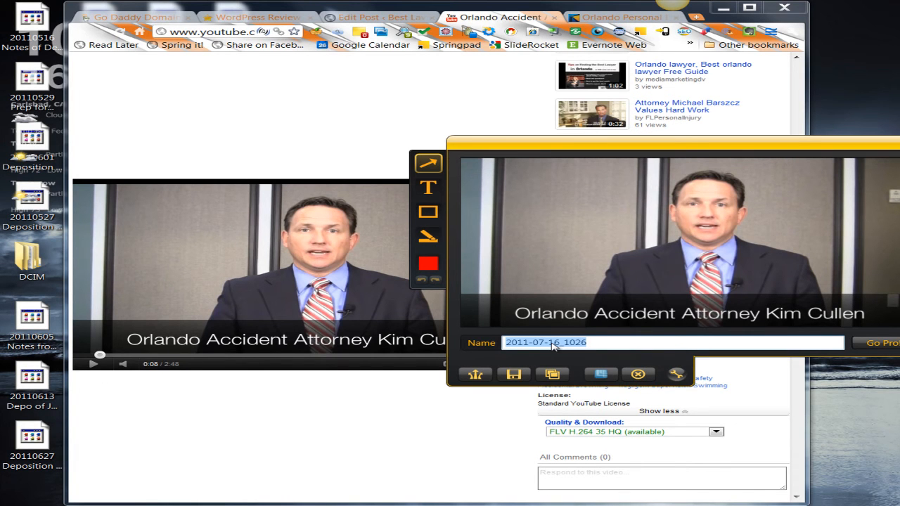
- Name the captured image "20110715 Orlando Pool Safety"
text(2)
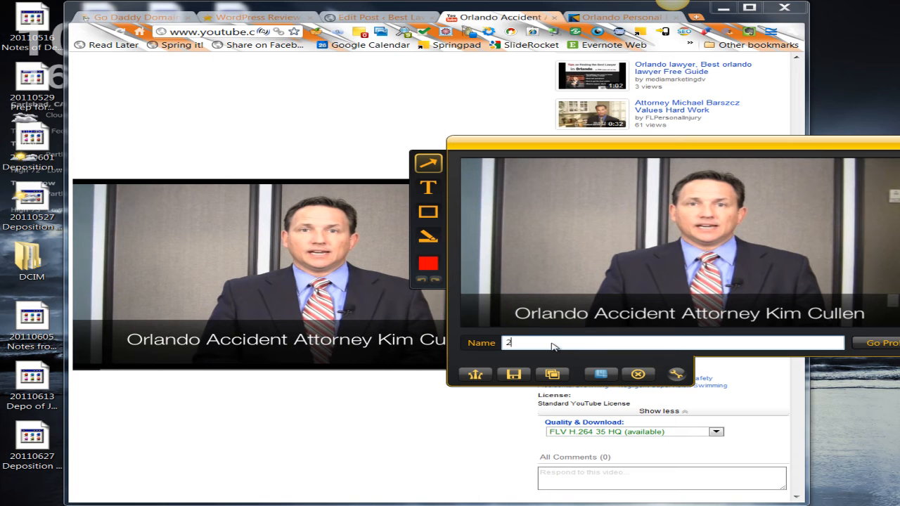
text(0110715 Orlando Pool Safety)
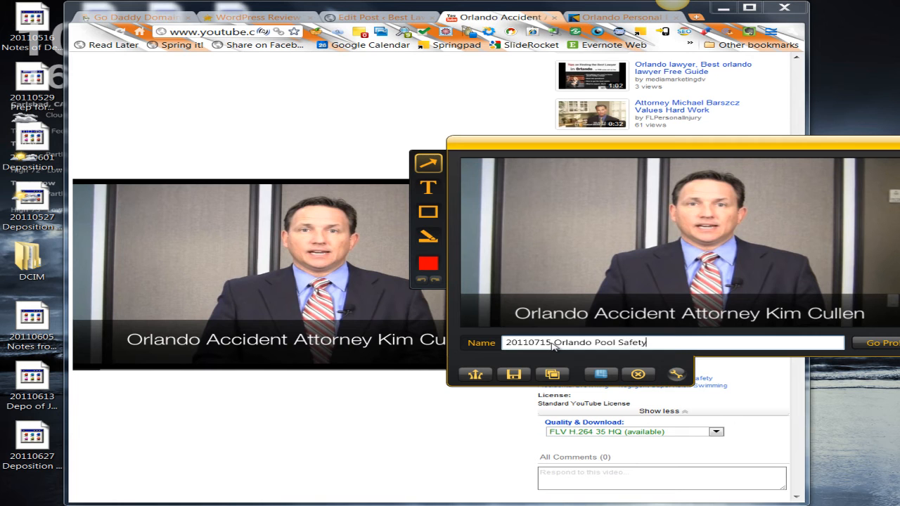
- Save the capture as a PNG image in the Best Lawyer Videos folder
click(513, 376)
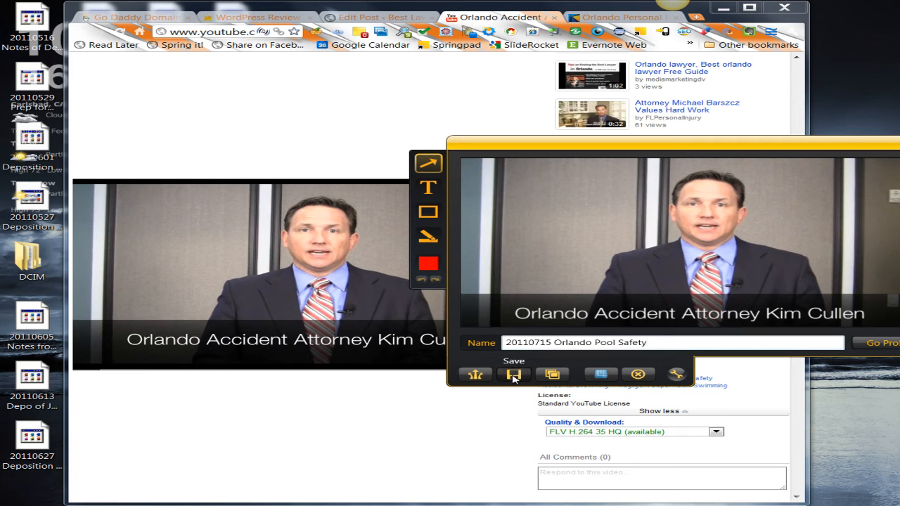
click(513, 376)
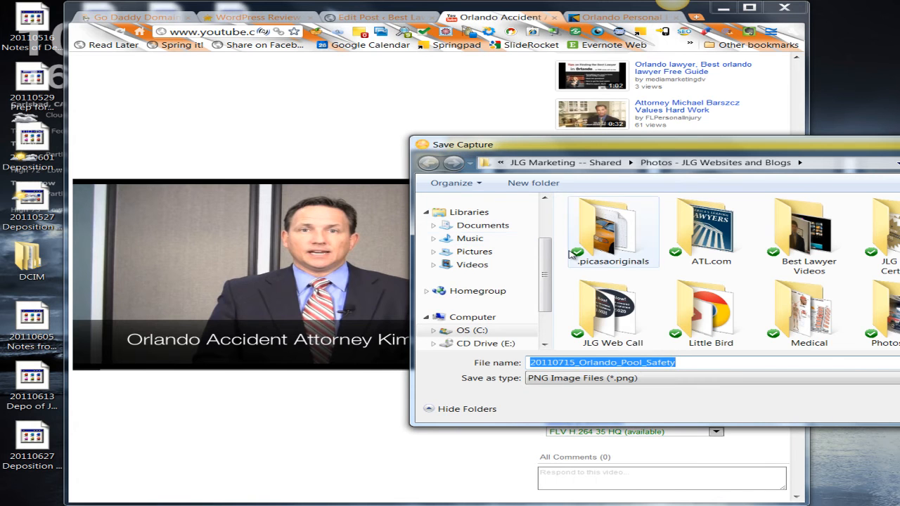
double_click(798, 244)
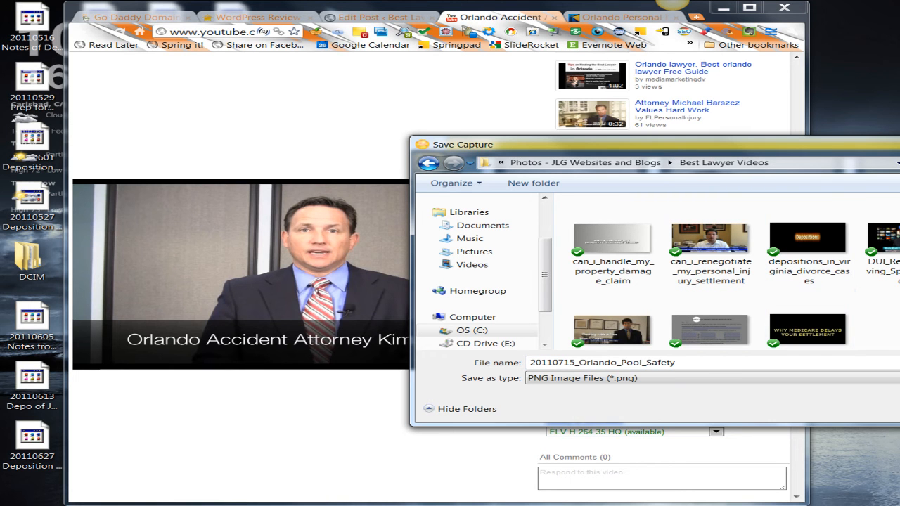
key(Return)
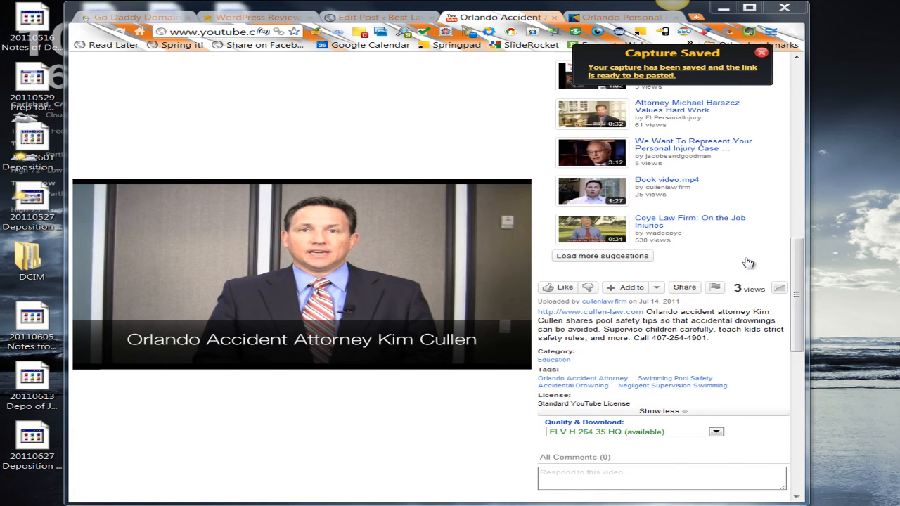
- Return to the post, upload 20110715_Orlando_Pool_Safety as its thumbnail and update the post
click(384, 18)
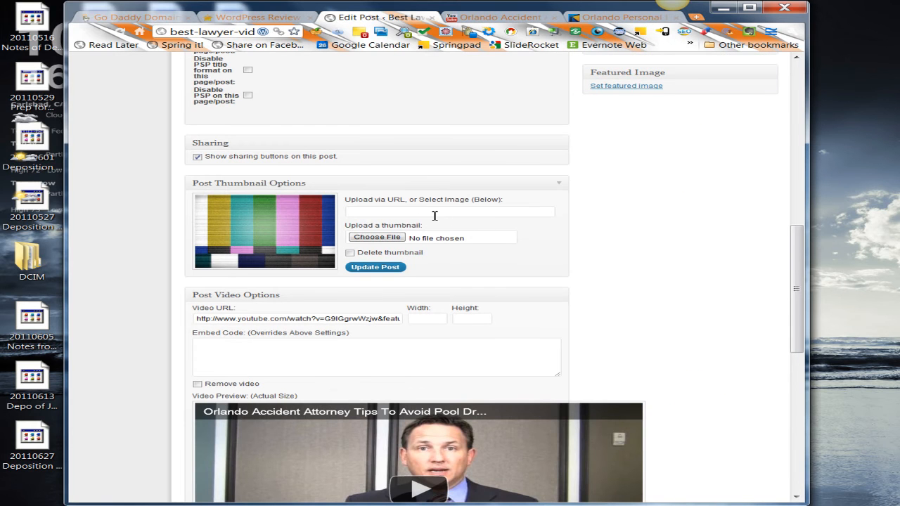
click(363, 238)
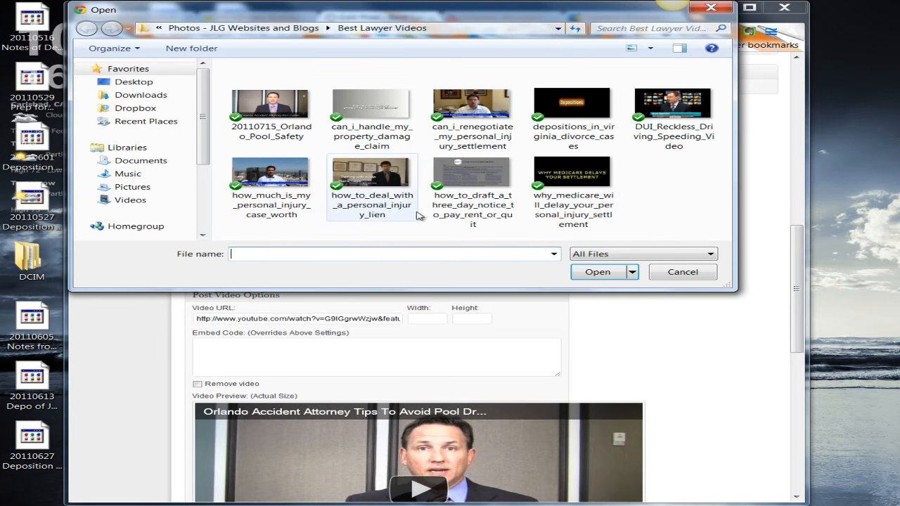
click(270, 112)
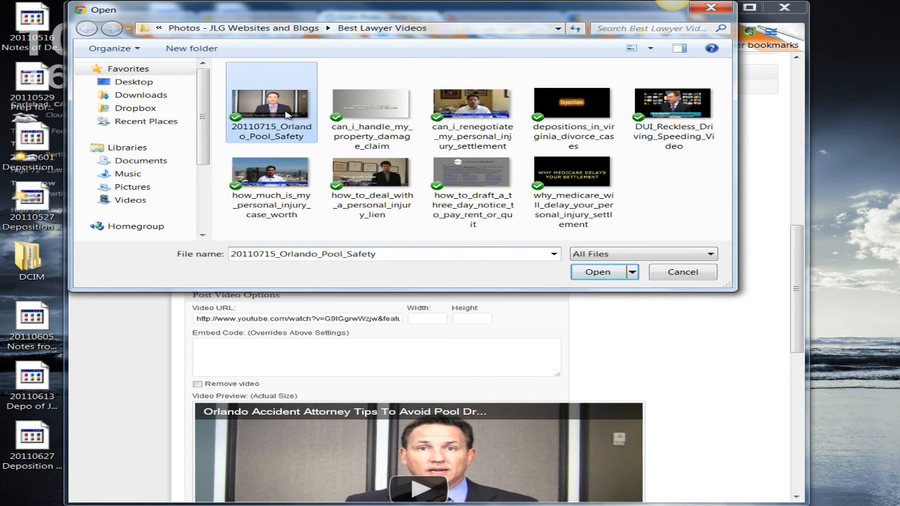
click(590, 273)
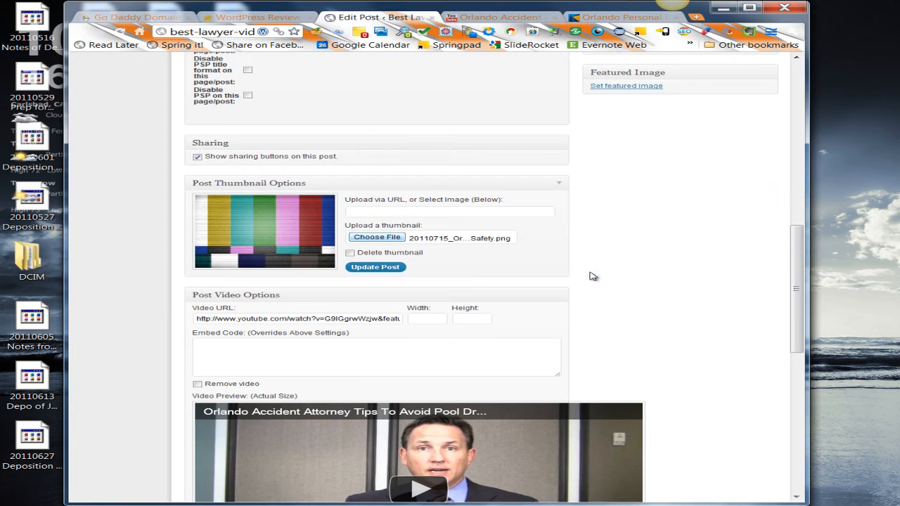
click(393, 268)
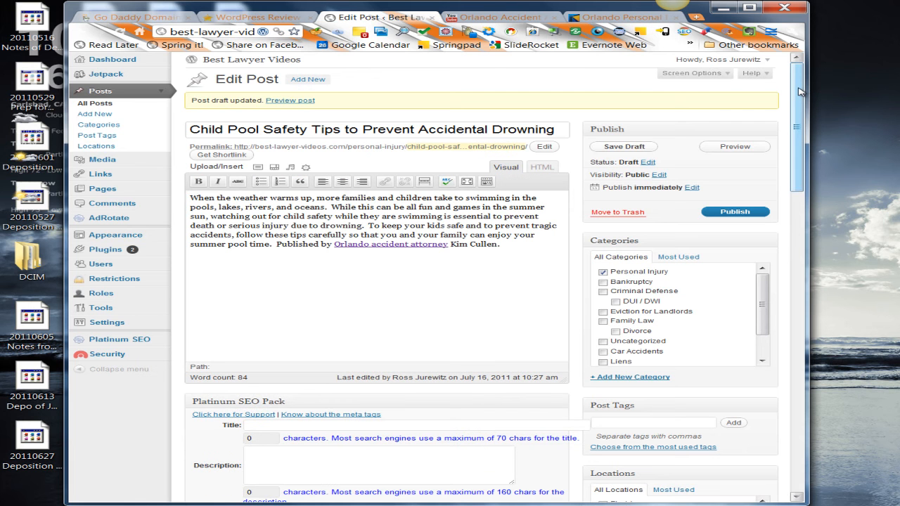
- Check the post's thumbnail and upload 20110715_Orlando_Pool_Safety from the computer for the featured image
drag(799, 91, 801, 239)
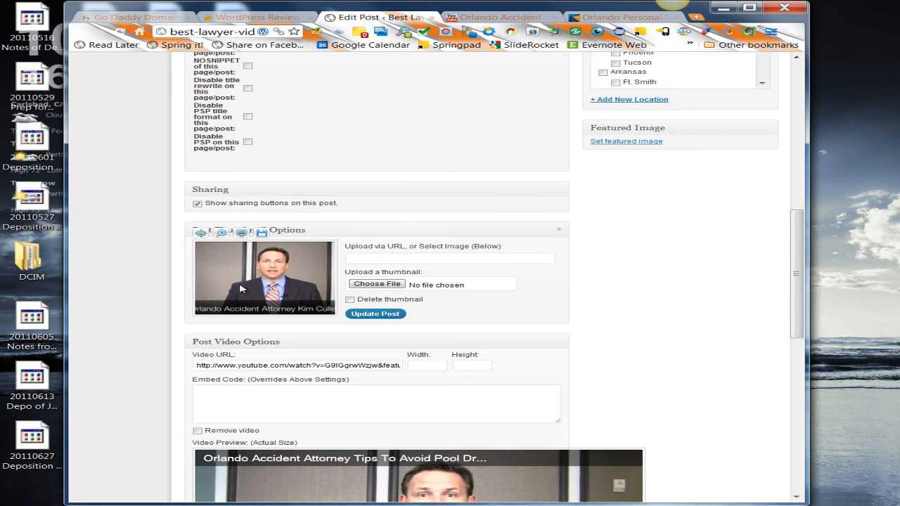
click(623, 142)
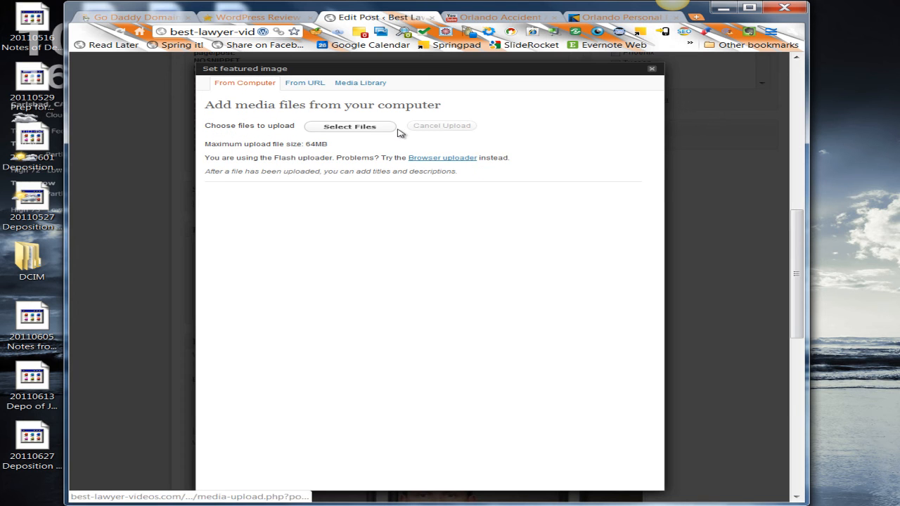
click(376, 128)
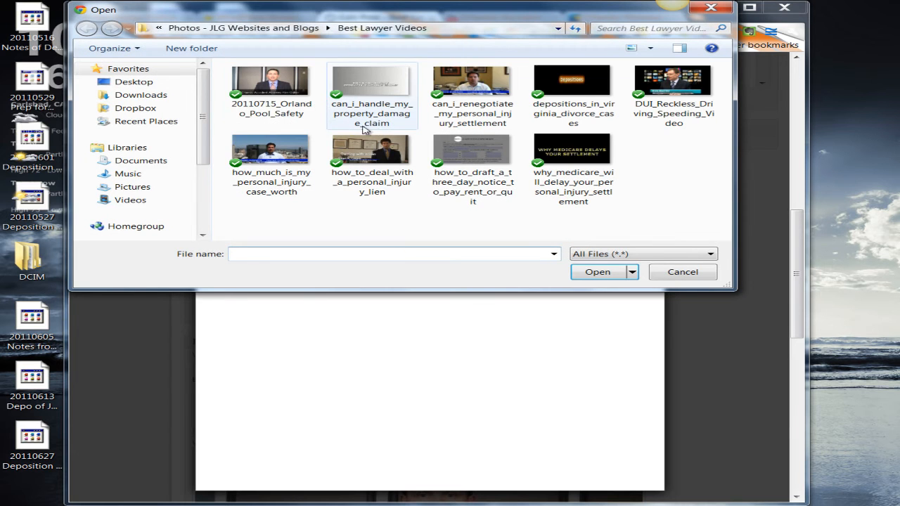
click(279, 95)
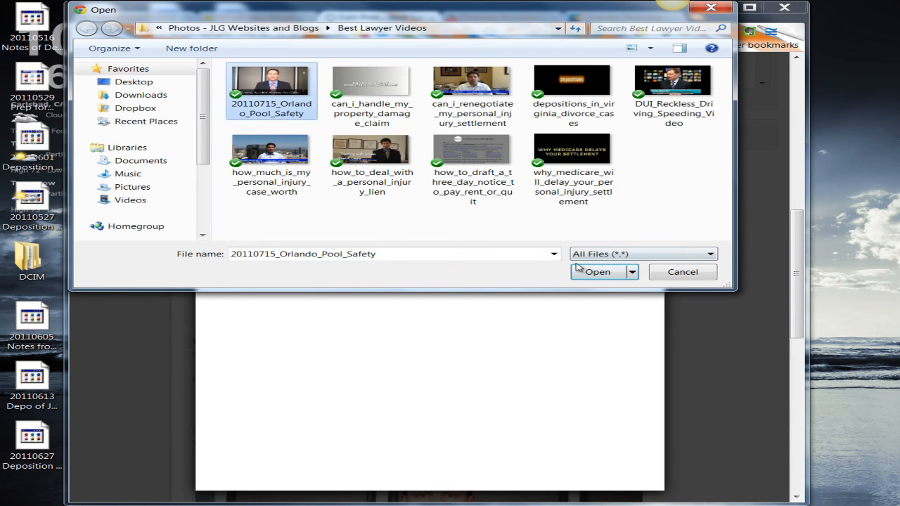
click(595, 272)
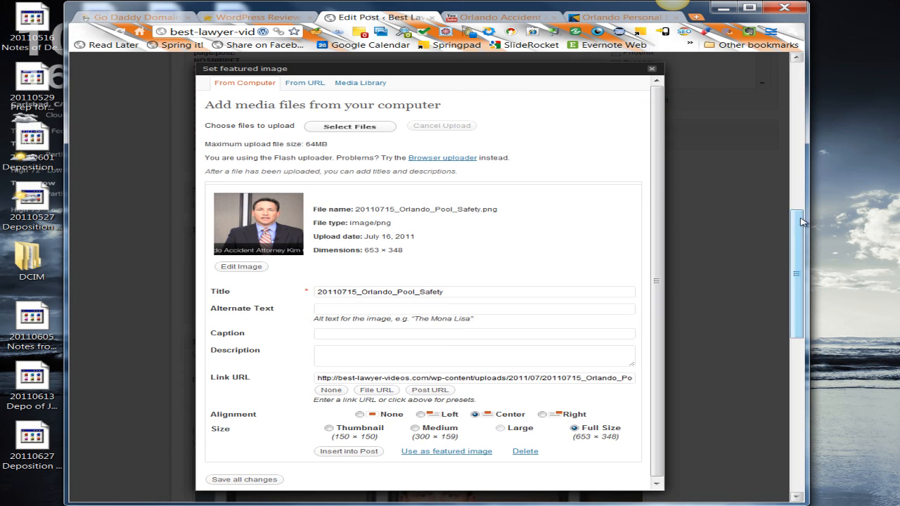
- Change the uploaded image's title to "Orlando child pool safety lawyer"
click(471, 309)
drag(464, 292, 307, 288)
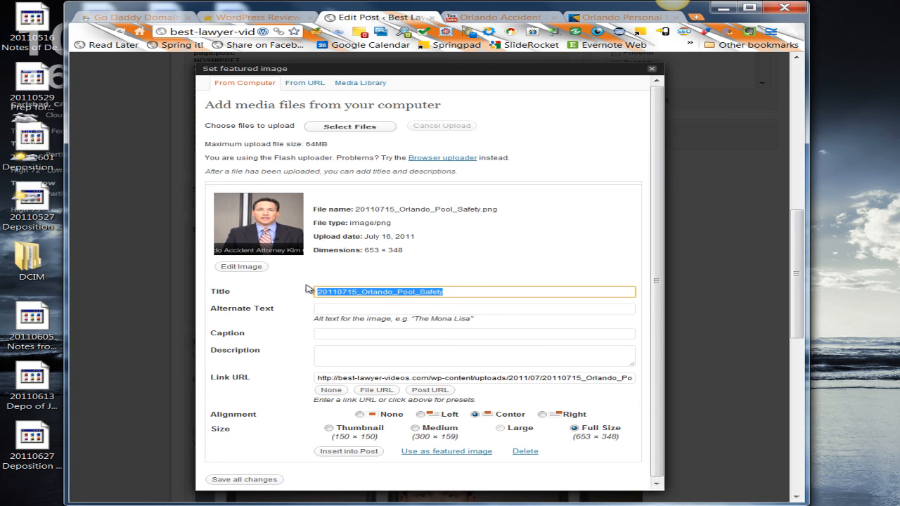
text(Orlan)
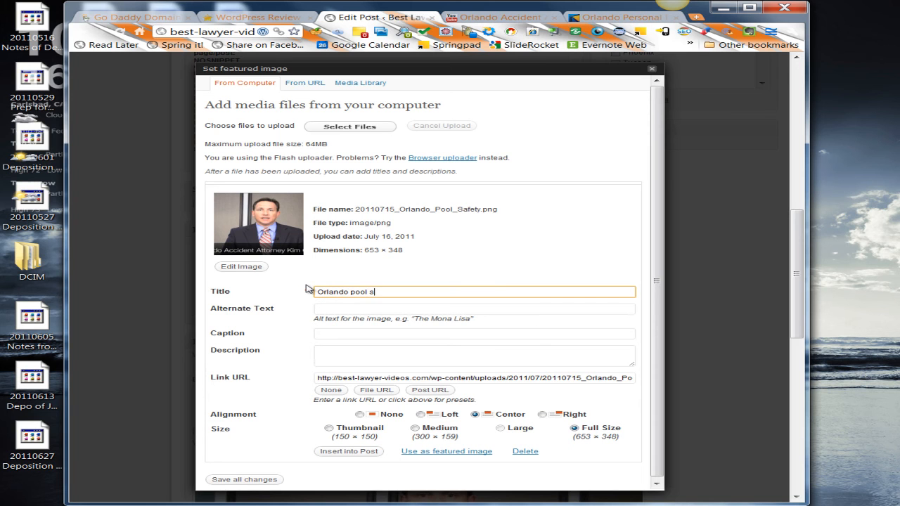
text(do po)
key(BackSpace)
key(BackSpace)
text(child pool safety lawyer)
key(Tab)
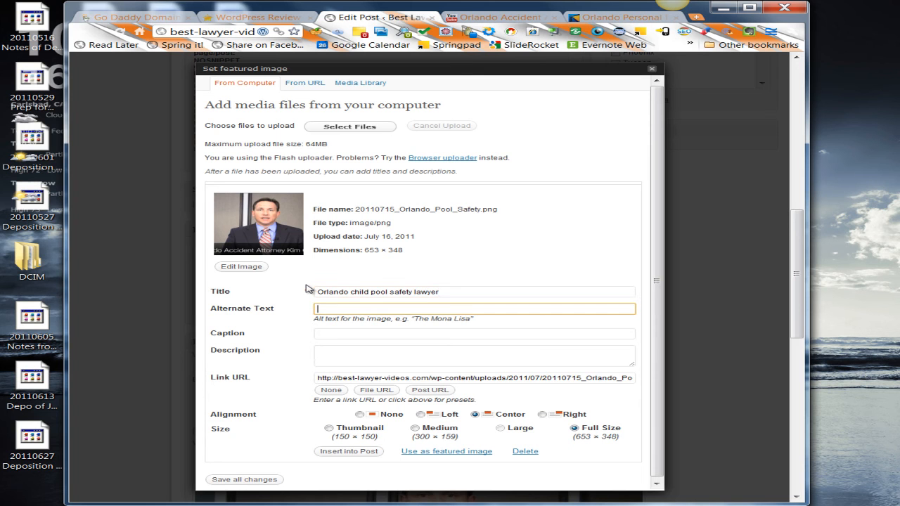
- Set the alternate text to "Florida personal injury attorney" plus the attorney's full name, and use the image as the post's featured image
text(Florida )
text(personal )
text(iin)
text(ury attorne)
text(y Kim Cullen)
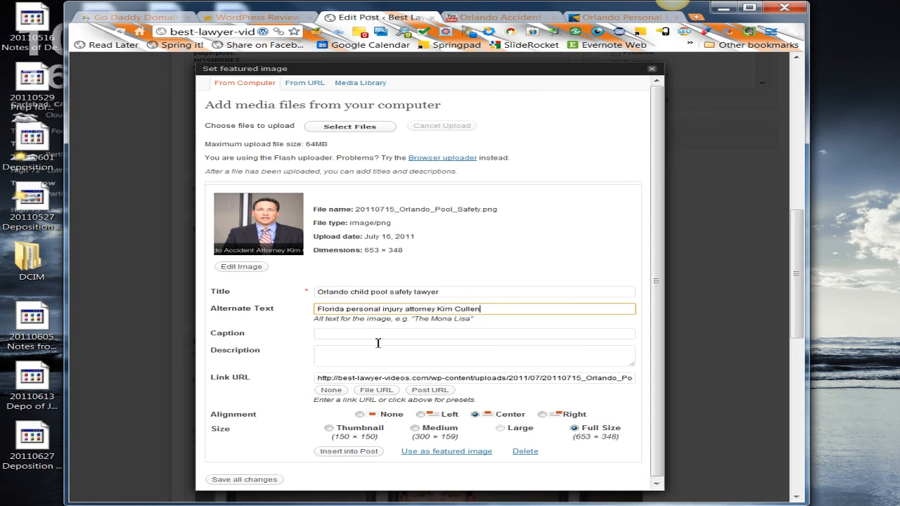
click(444, 452)
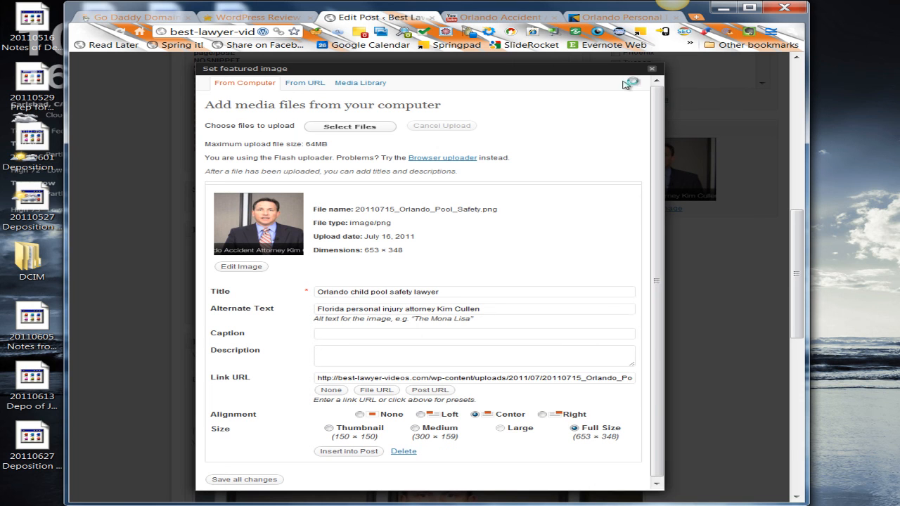
click(655, 72)
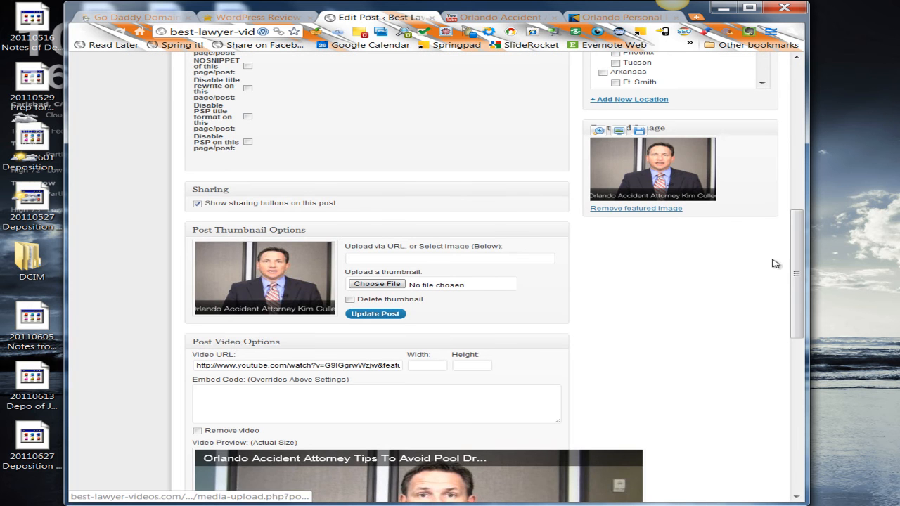
- Review the post's settings, then preview the post and examine its embedded video, title, category and linked text
scroll(795, 293, down, 1)
drag(795, 293, 802, 216)
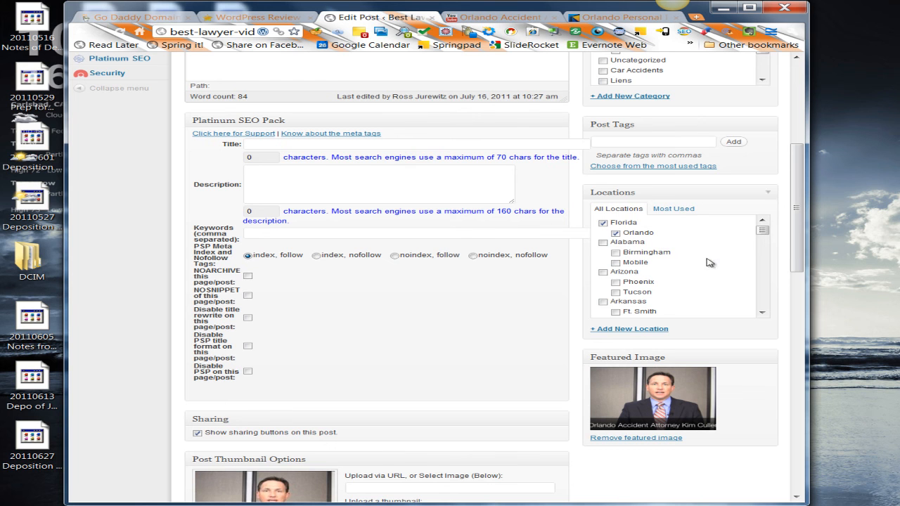
drag(801, 253, 807, 236)
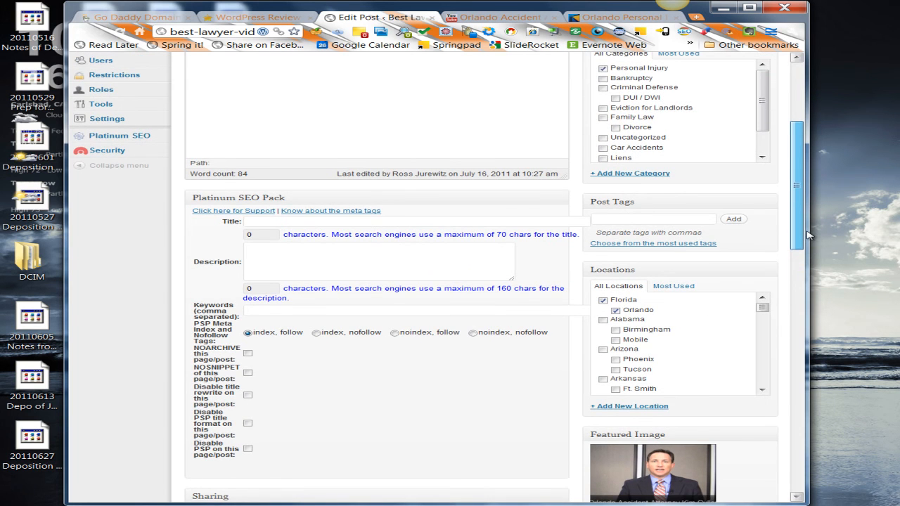
drag(808, 235, 810, 198)
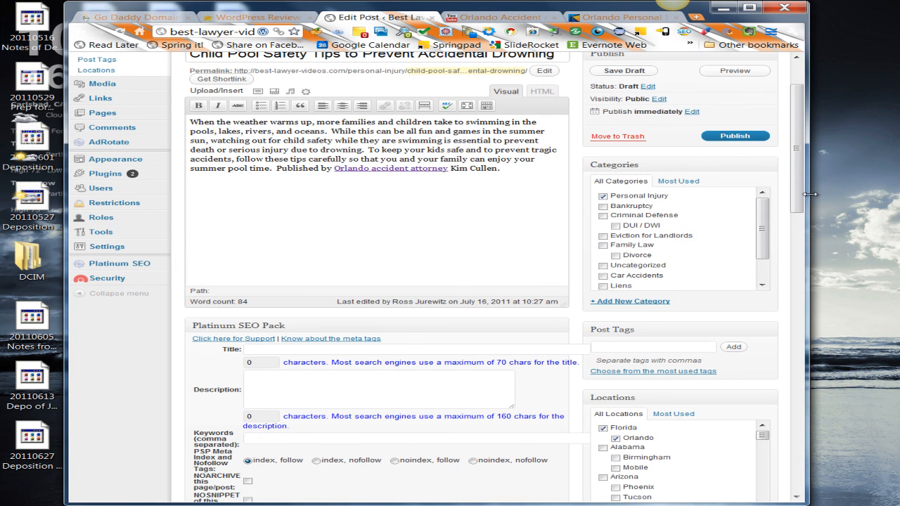
drag(800, 197, 808, 161)
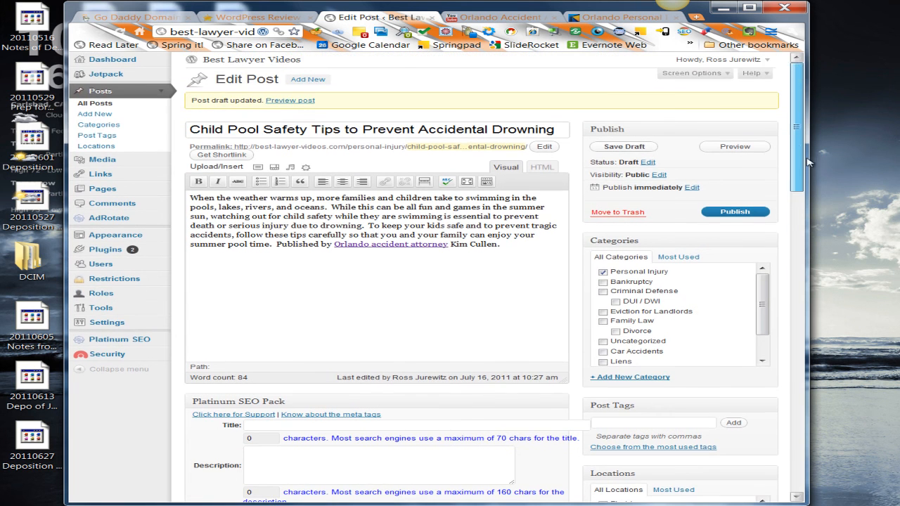
click(752, 146)
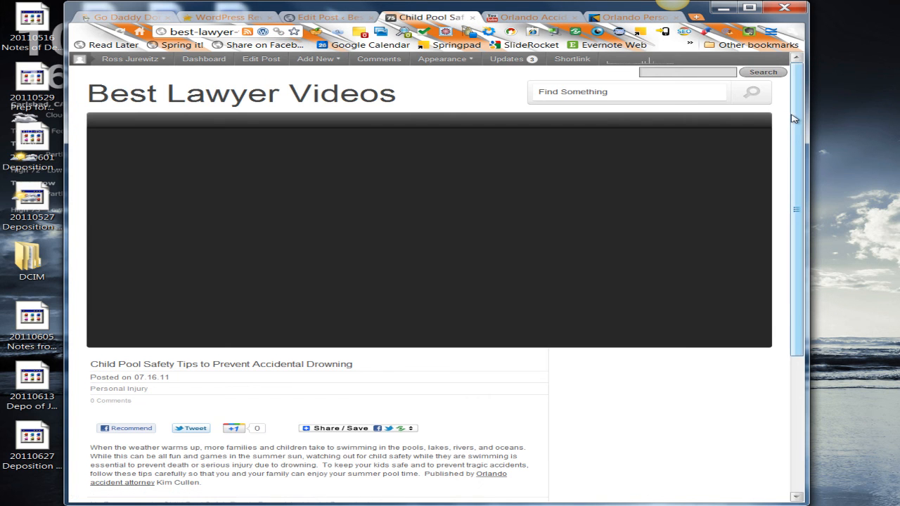
drag(800, 116, 793, 185)
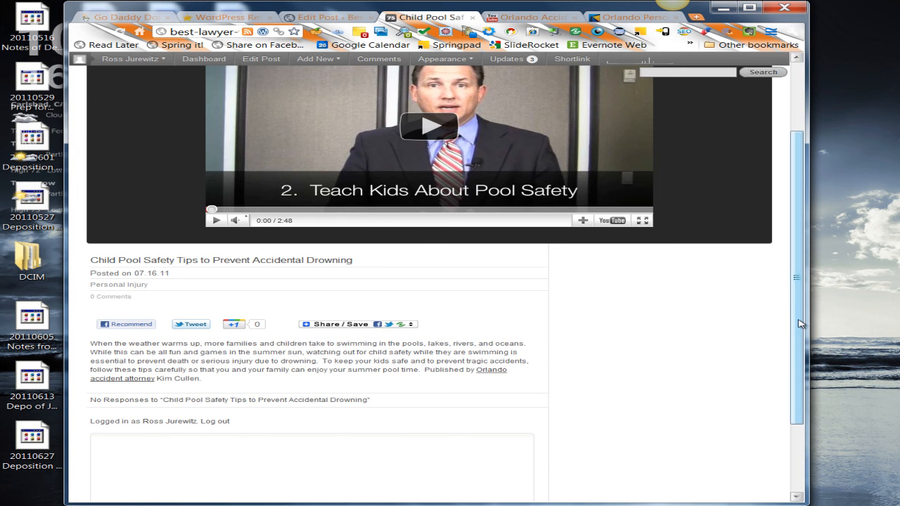
drag(799, 323, 796, 231)
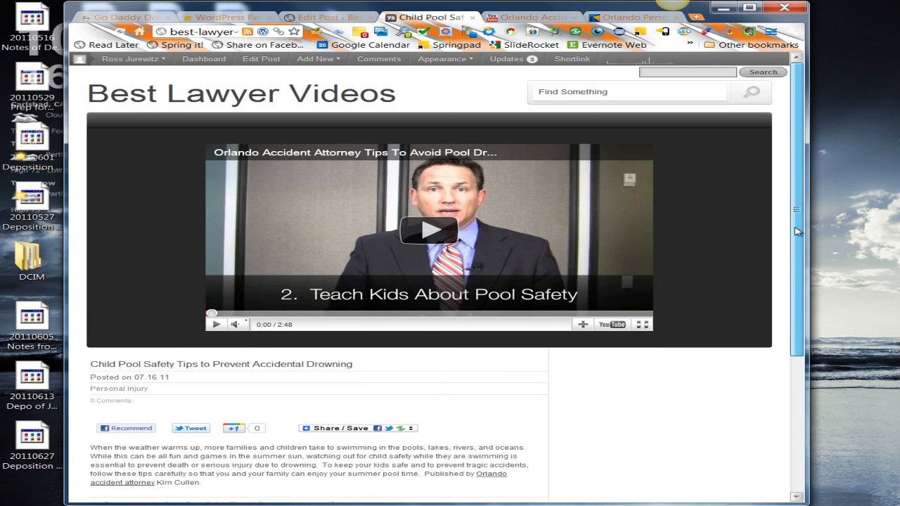
- Leave the preview, publish the "Child Pool Safety Tips to Prevent Accidental Drowning" post and view its live page
click(473, 17)
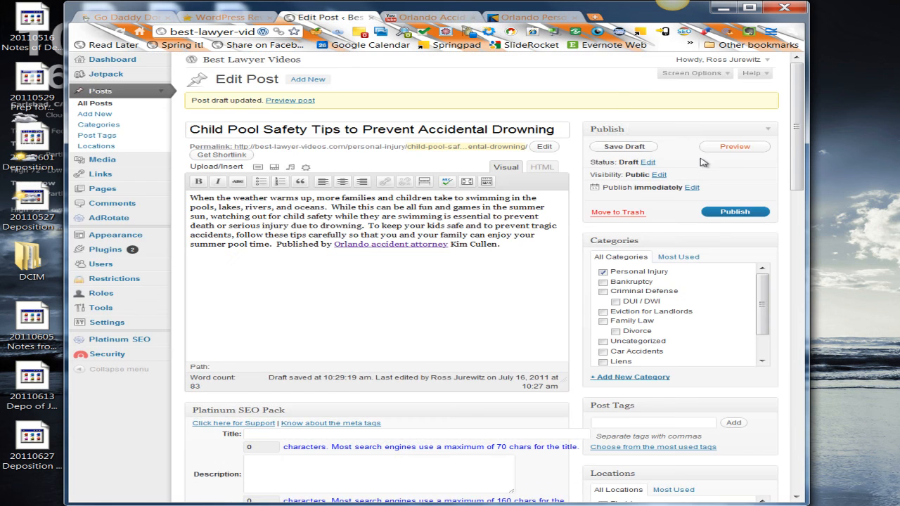
click(728, 212)
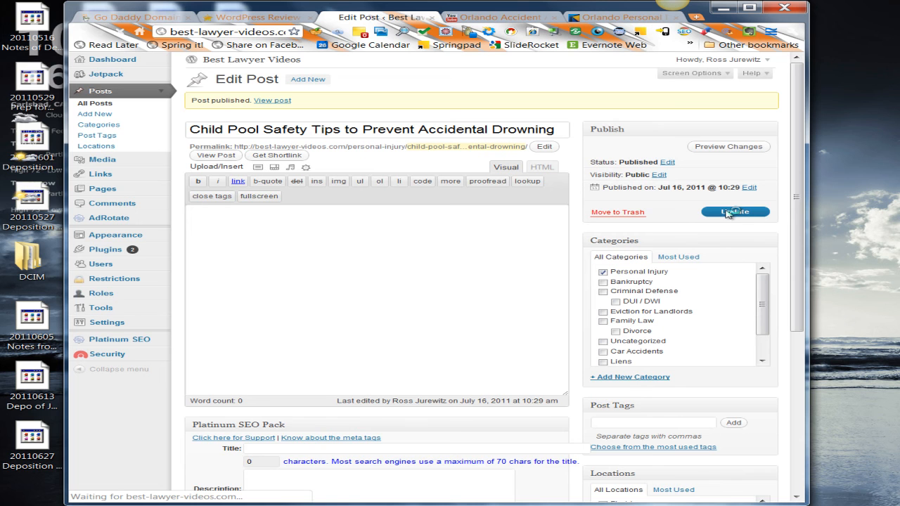
click(286, 104)
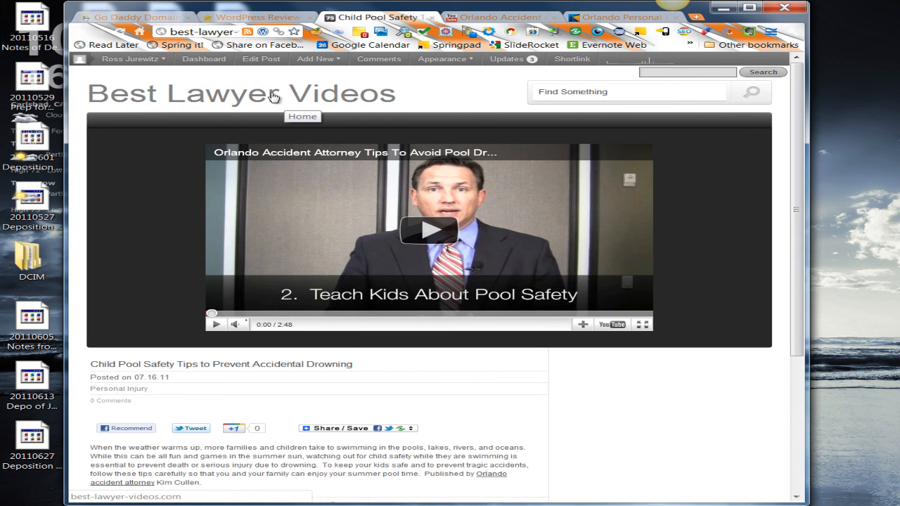
- Open the Best Lawyer Videos home page and check the new post in the featured slider and the video thumbnail grid
click(274, 96)
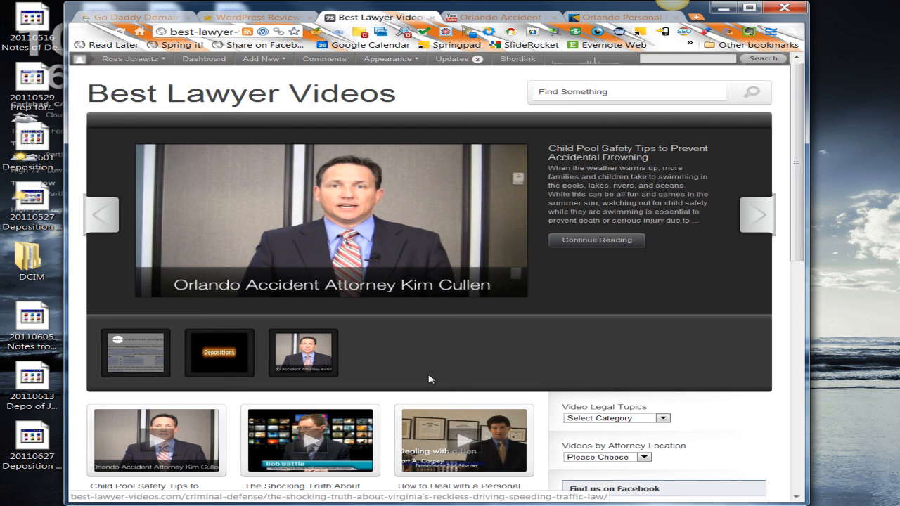
drag(800, 255, 799, 278)
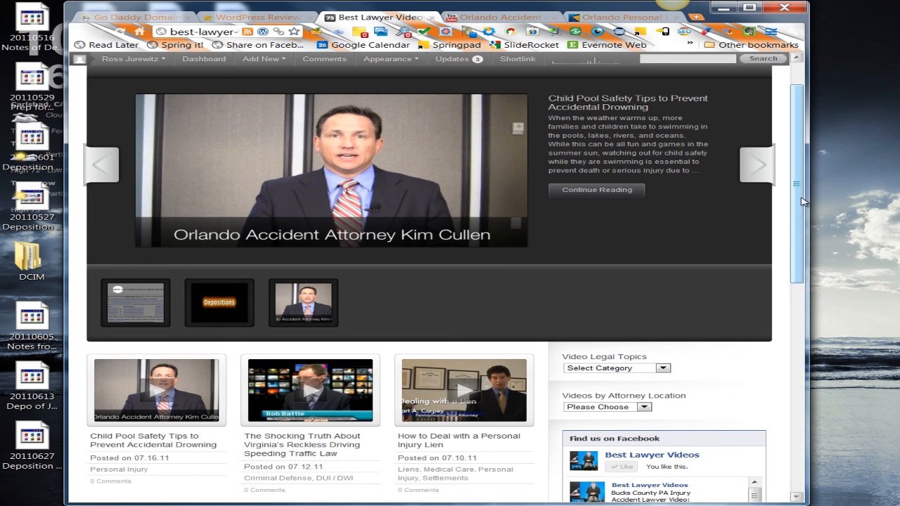
scroll(804, 203, down, 3)
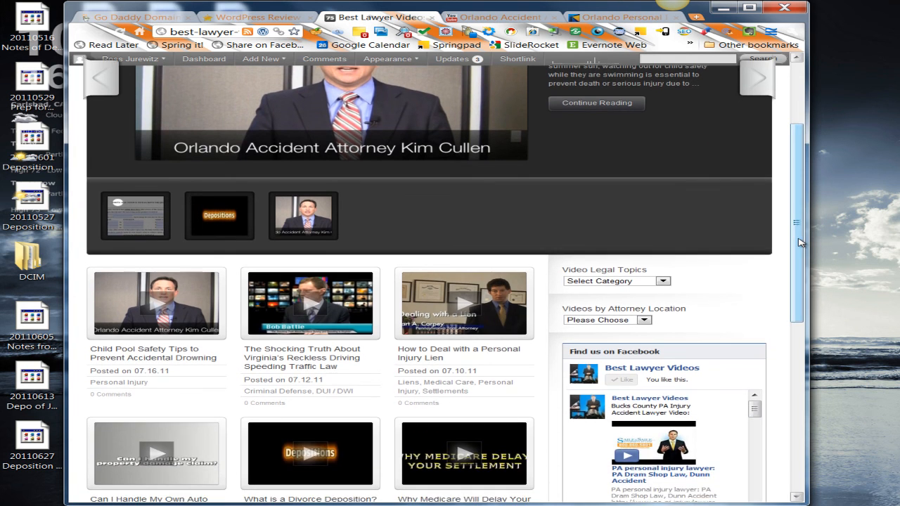